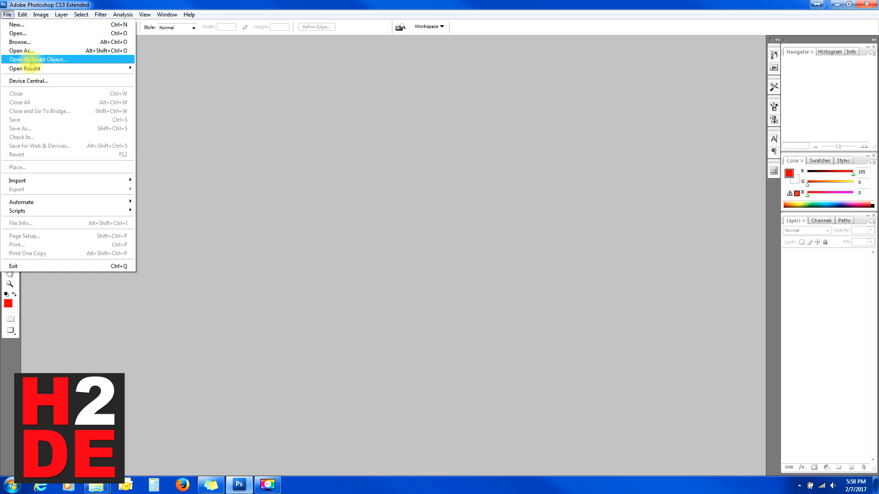
# Step: Open the side-view car photo 20170128_100512.jpg from the My Pictures folder
pyautogui.click(28, 33)
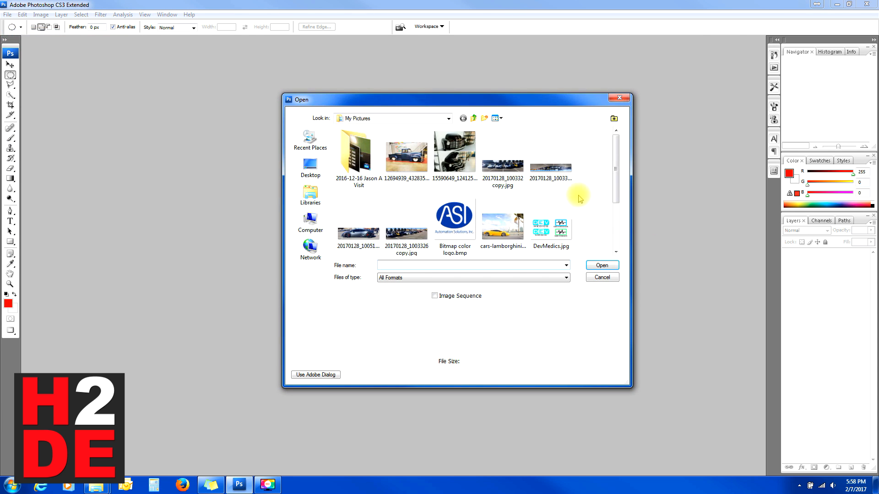
pyautogui.moveTo(615, 165); pyautogui.dragTo(614, 190)
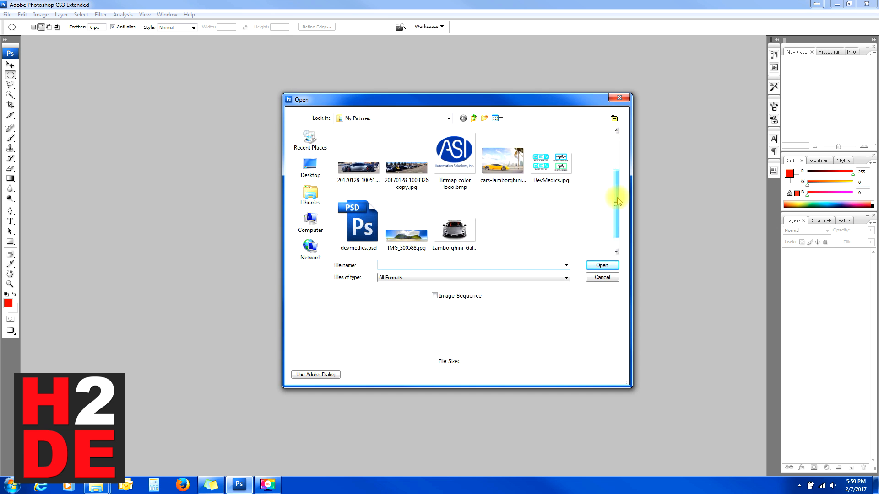
pyautogui.click(366, 174)
pyautogui.click(602, 266)
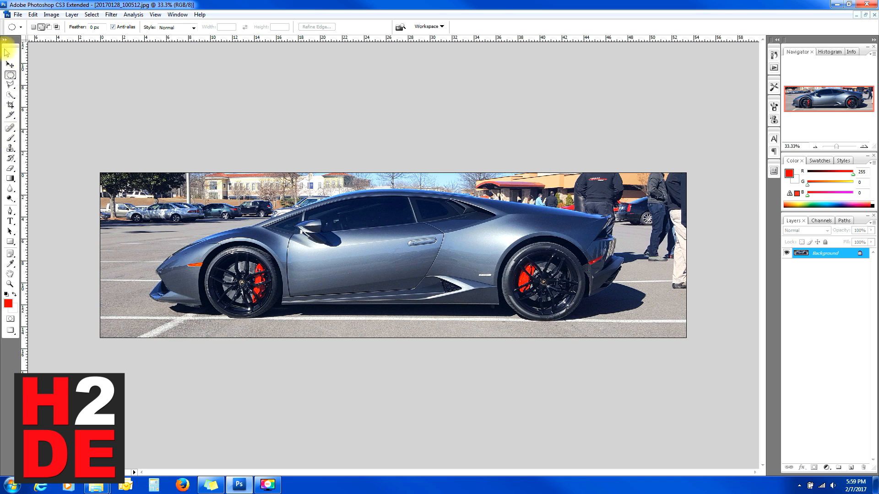
# Step: Select the entire car photo, copy it and paste it as a new layer above the Background
pyautogui.click(32, 15)
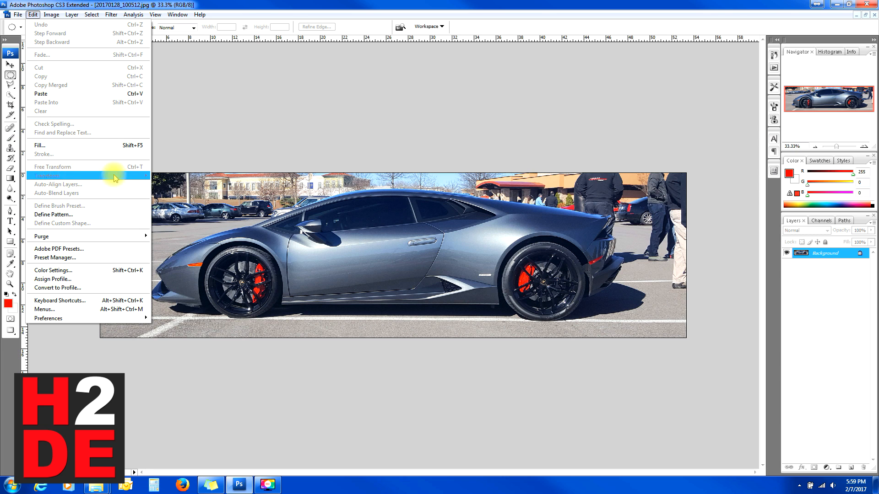
pyautogui.click(524, 167)
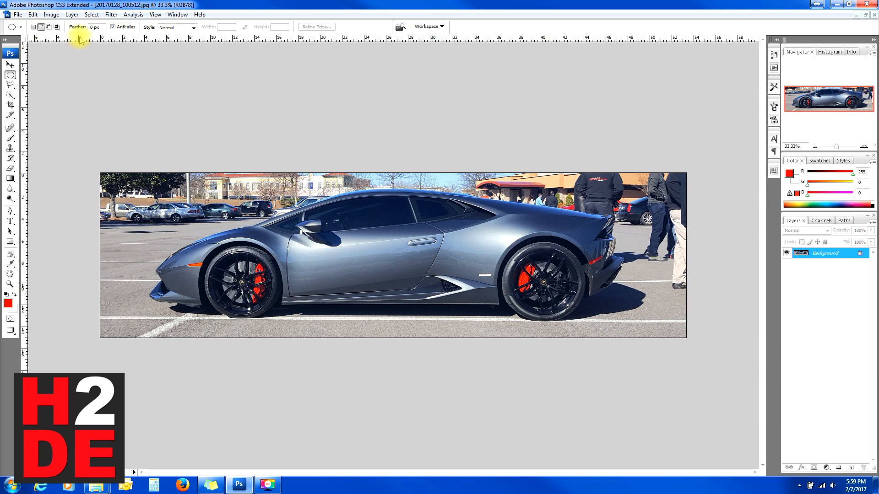
pyautogui.click(33, 14)
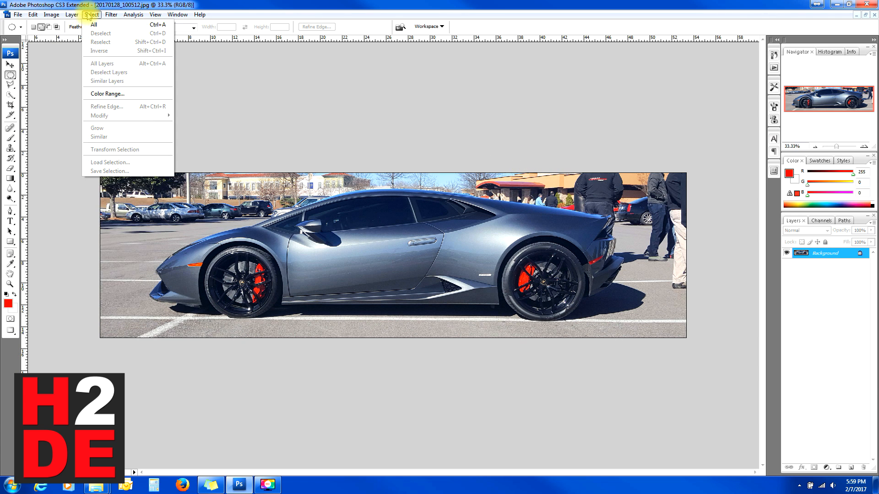
pyautogui.click(94, 25)
pyautogui.click(33, 15)
pyautogui.click(41, 76)
pyautogui.click(33, 15)
pyautogui.click(41, 89)
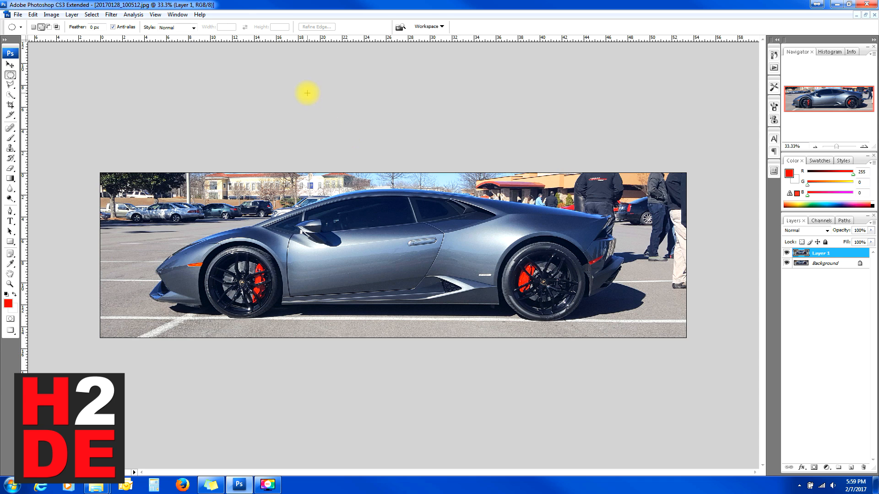
# Step: Try the Flip Horizontal transform on the pasted full-photo layer and undo it
pyautogui.click(37, 16)
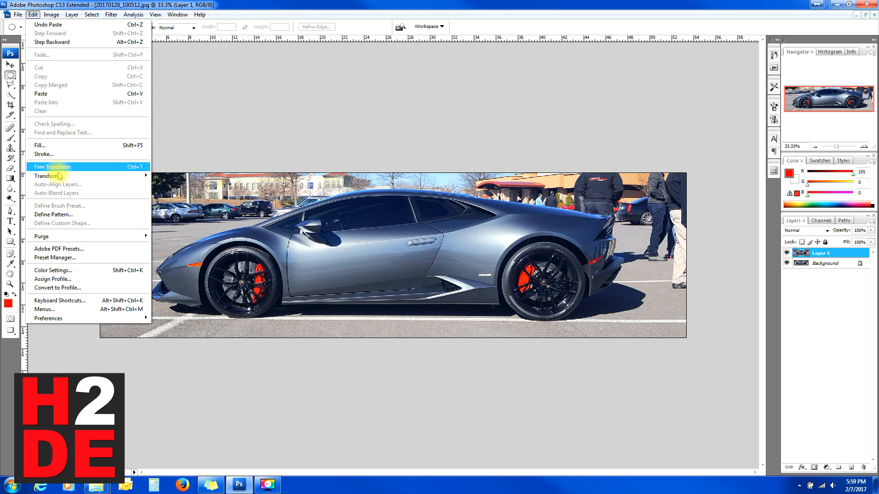
pyautogui.moveTo(59, 176)
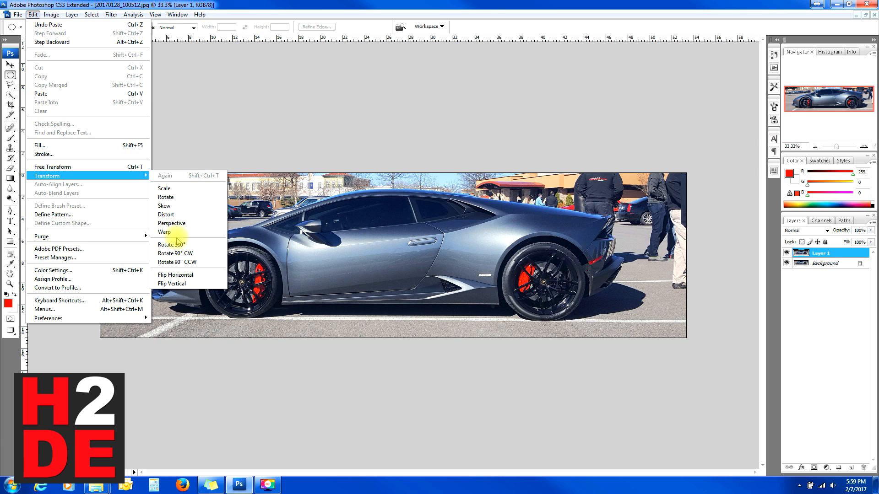
pyautogui.click(174, 276)
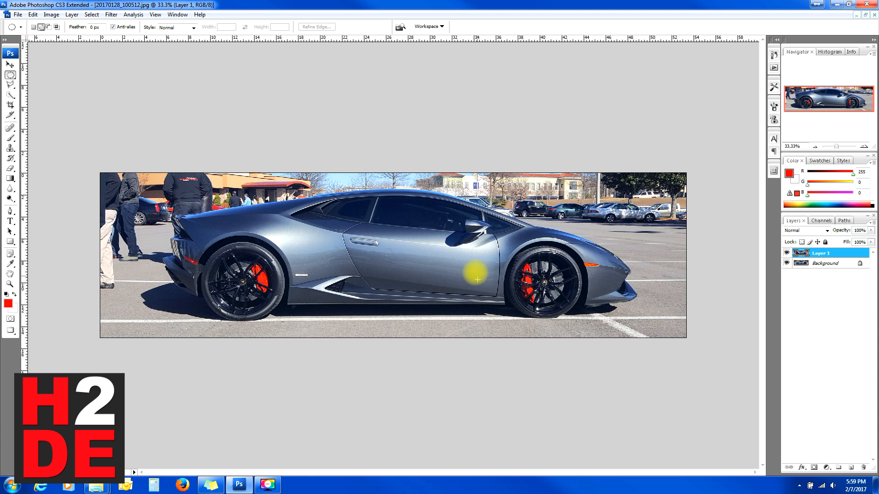
pyautogui.click(32, 14)
pyautogui.click(42, 25)
# Step: Try the Flip Vertical transform on the pasted full-photo layer and undo it
pyautogui.click(33, 14)
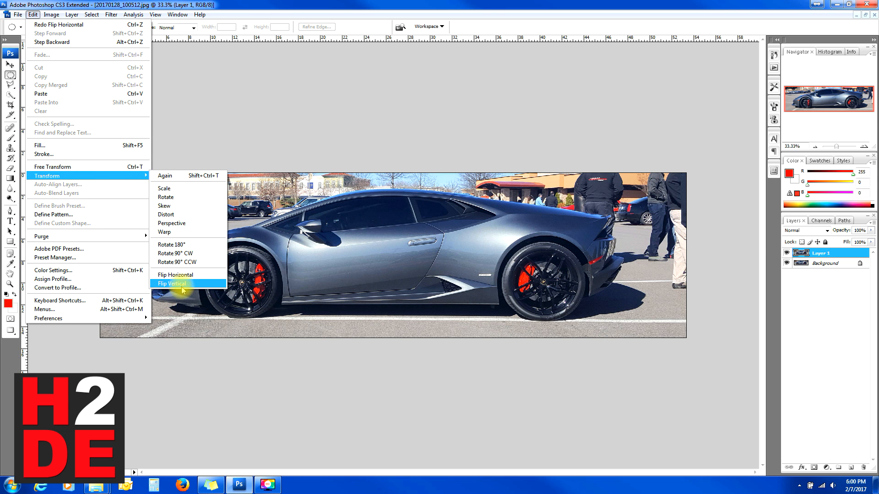
pyautogui.click(176, 284)
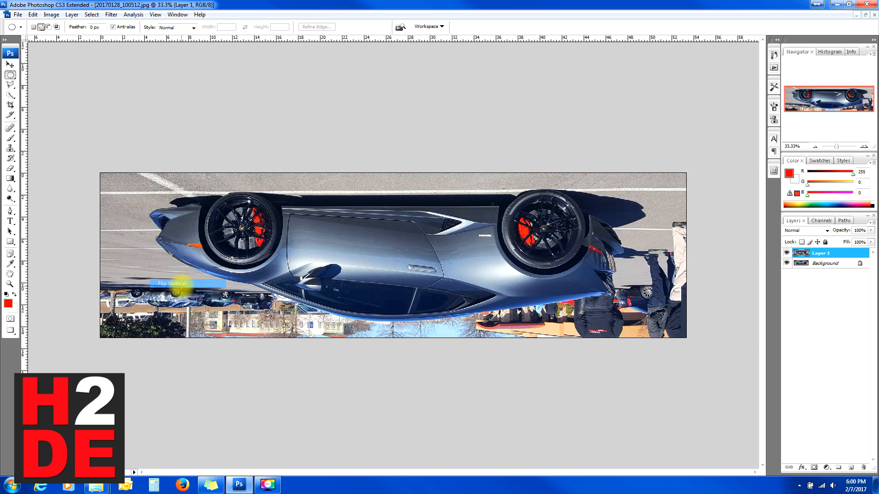
pyautogui.click(32, 15)
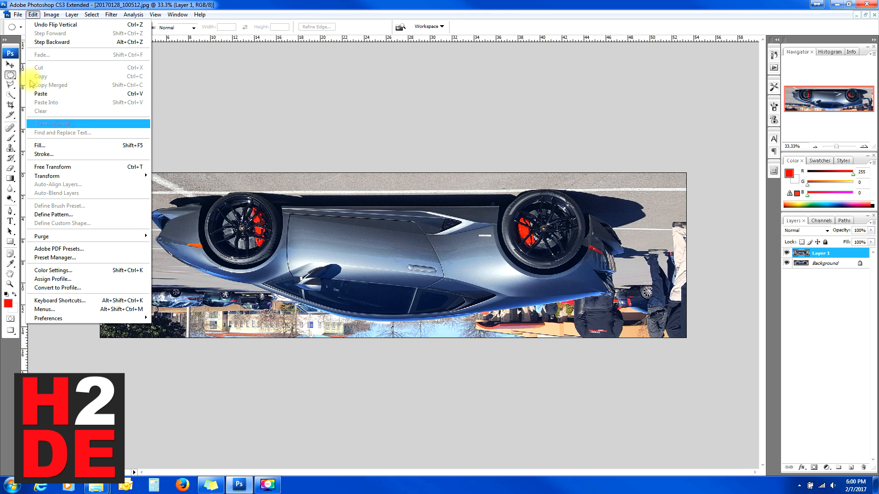
pyautogui.click(44, 26)
# Step: Try the Rotate 180° transform on the pasted full-photo layer and undo it
pyautogui.click(33, 14)
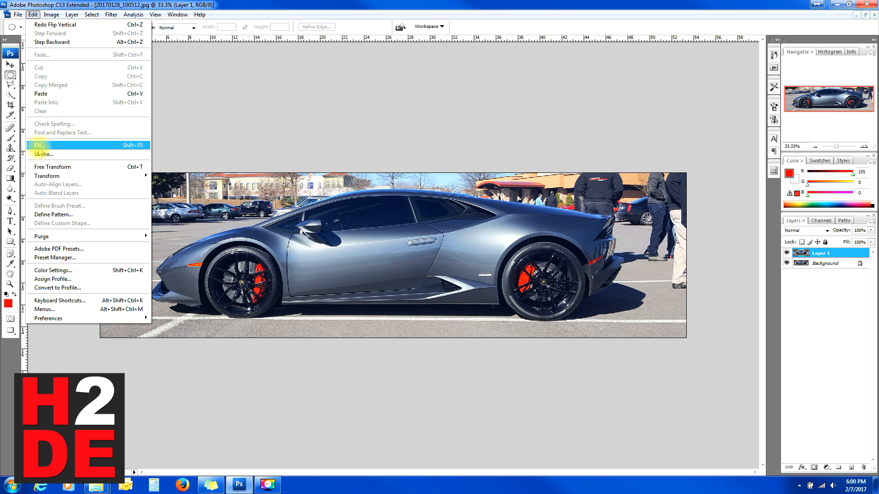
pyautogui.moveTo(43, 178)
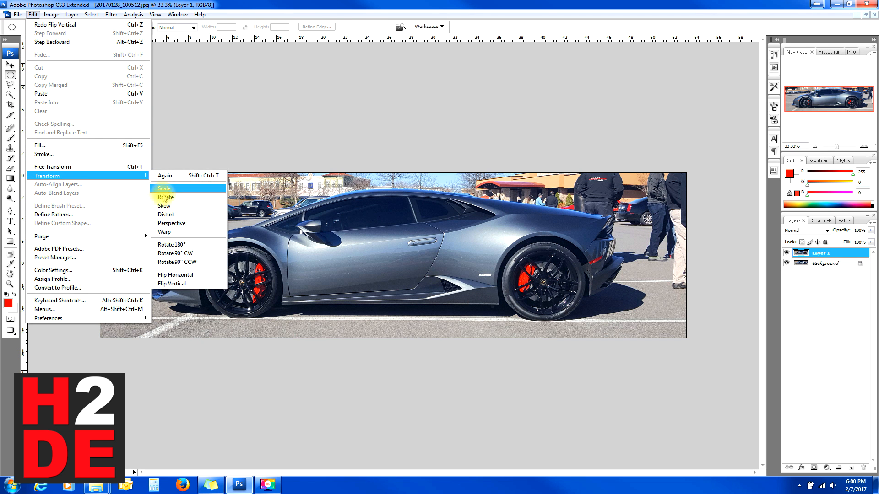
pyautogui.click(169, 246)
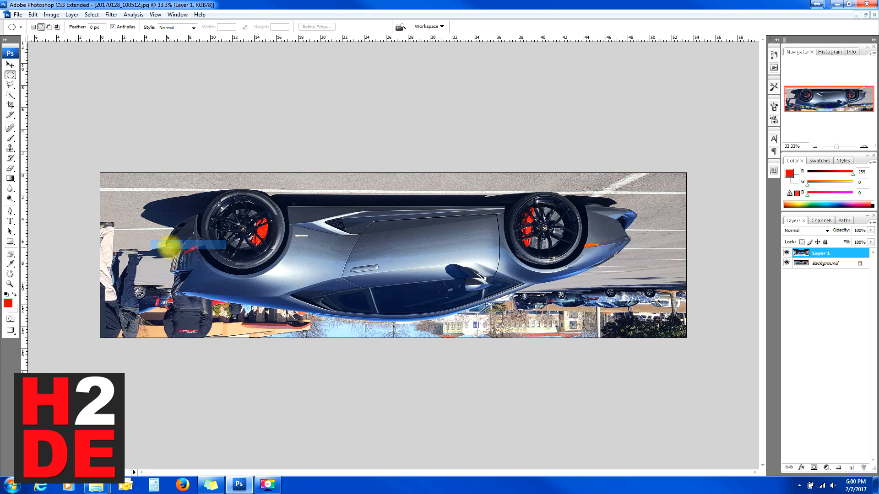
pyautogui.click(18, 14)
pyautogui.click(40, 21)
# Step: Try rotating the pasted layer 90° clockwise with the Background layer hidden, and undo the rotation while keeping the Background hidden
pyautogui.click(32, 13)
pyautogui.moveTo(69, 177)
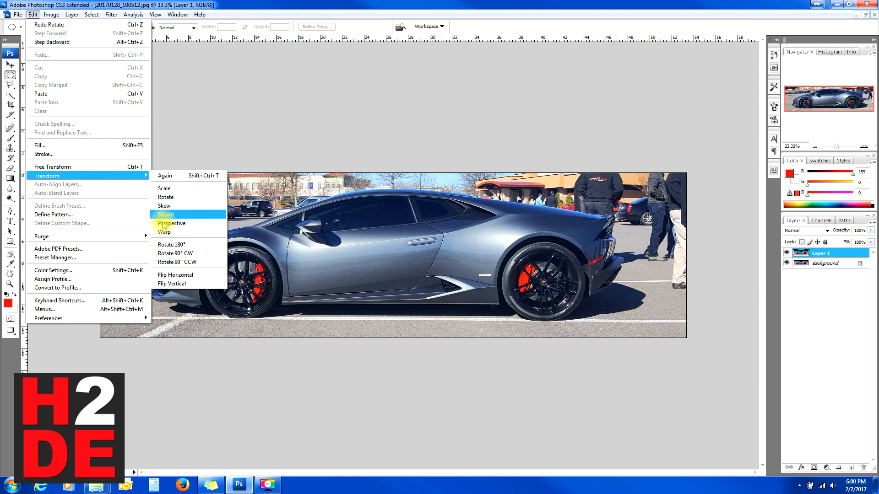
pyautogui.click(171, 253)
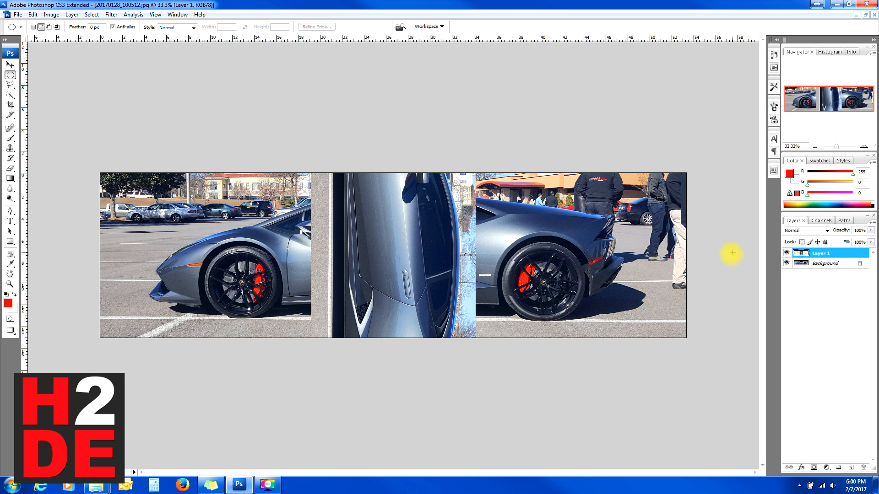
pyautogui.click(786, 264)
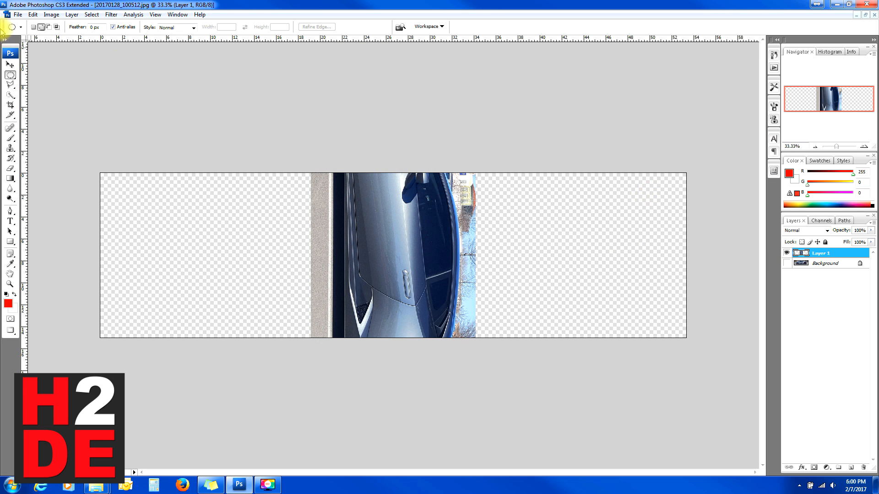
pyautogui.click(33, 16)
pyautogui.click(34, 25)
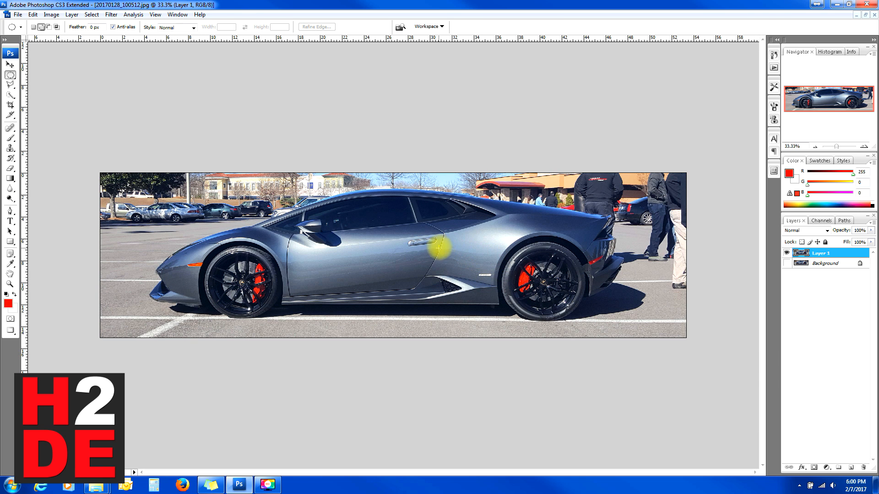
# Step: Select the car's whole rear wheel by tracing the tire's outer edge with the Magnetic Lasso at 100% zoom
pyautogui.click(11, 85)
pyautogui.click(32, 103)
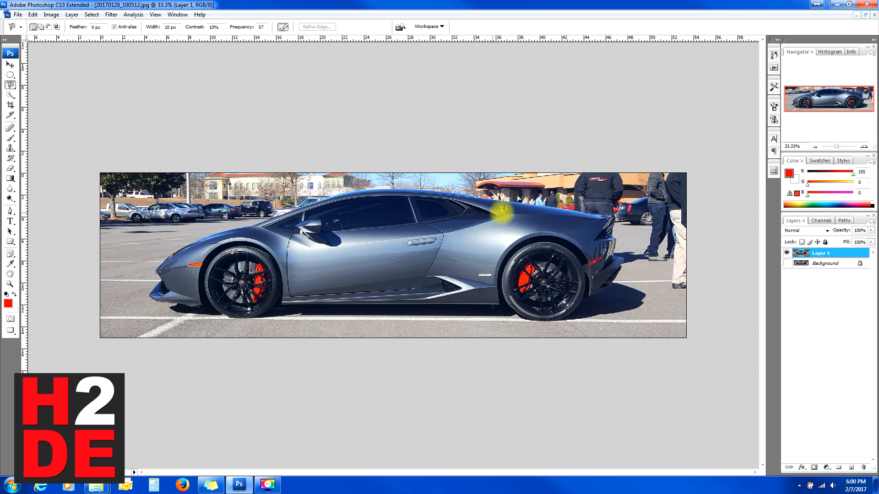
pyautogui.click(10, 283)
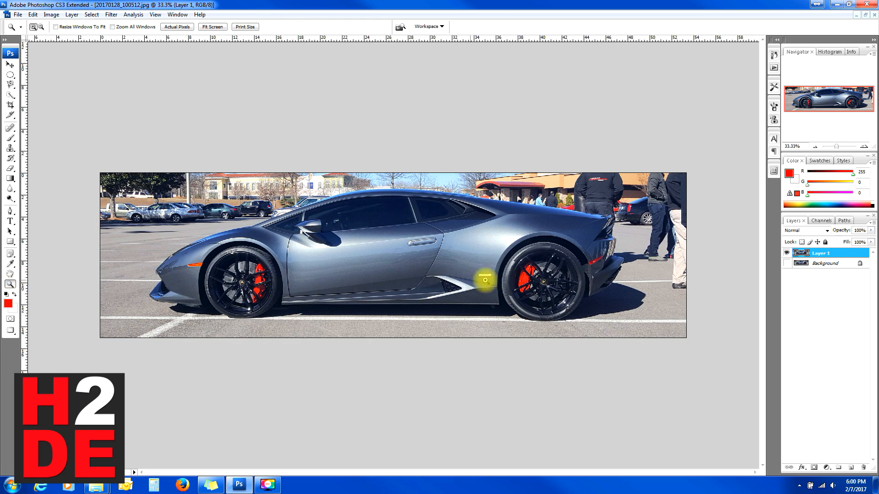
pyautogui.click(555, 281)
pyautogui.click(563, 302)
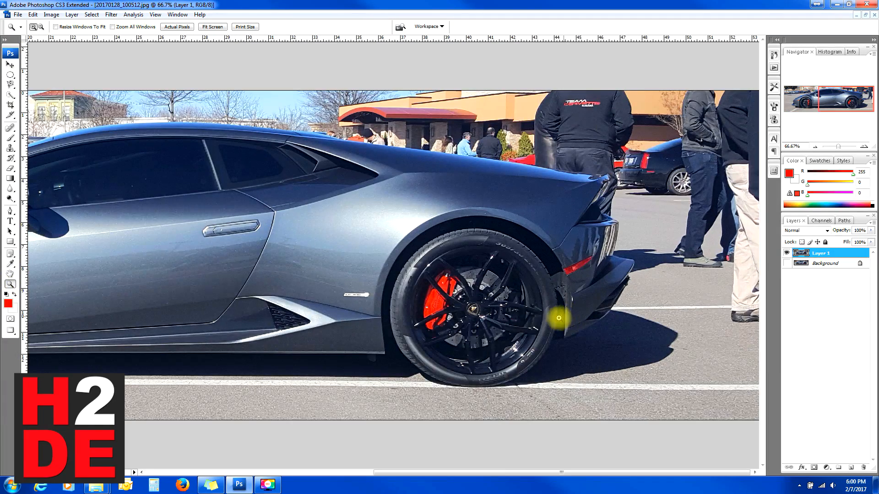
pyautogui.click(464, 338)
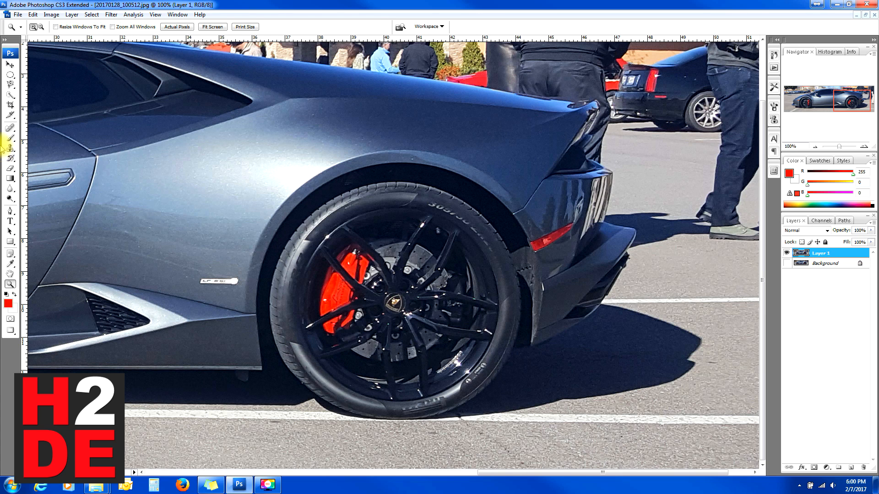
pyautogui.click(10, 85)
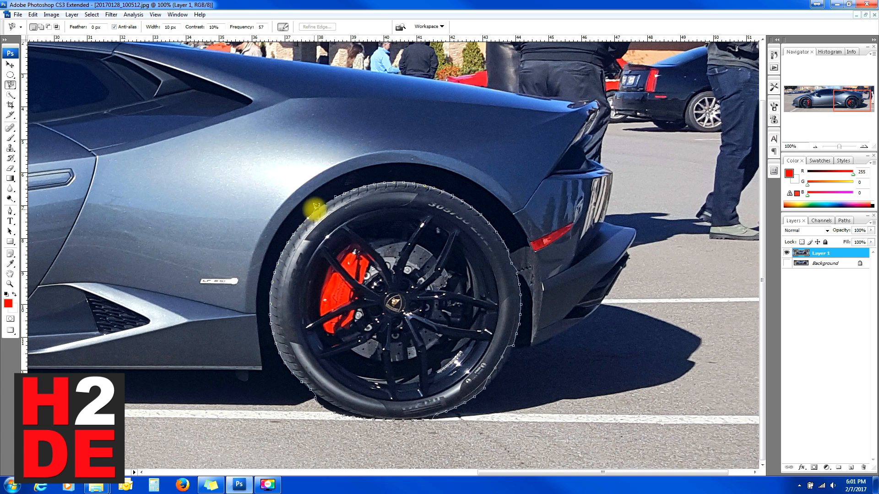
pyautogui.click(337, 193)
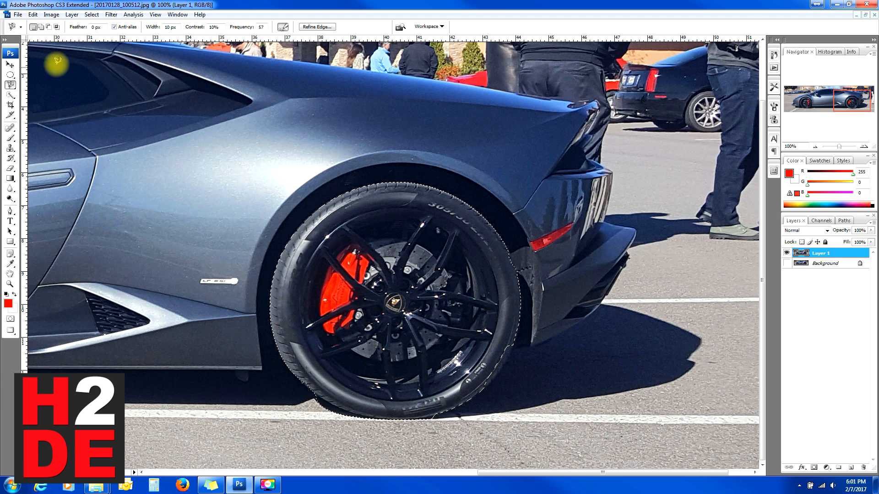
# Step: Refine the rear wheel selection with the Polygonal Lasso, adding missed tire areas along the lower edge and subtracting excess at the lower left
pyautogui.click(11, 86)
pyautogui.click(38, 93)
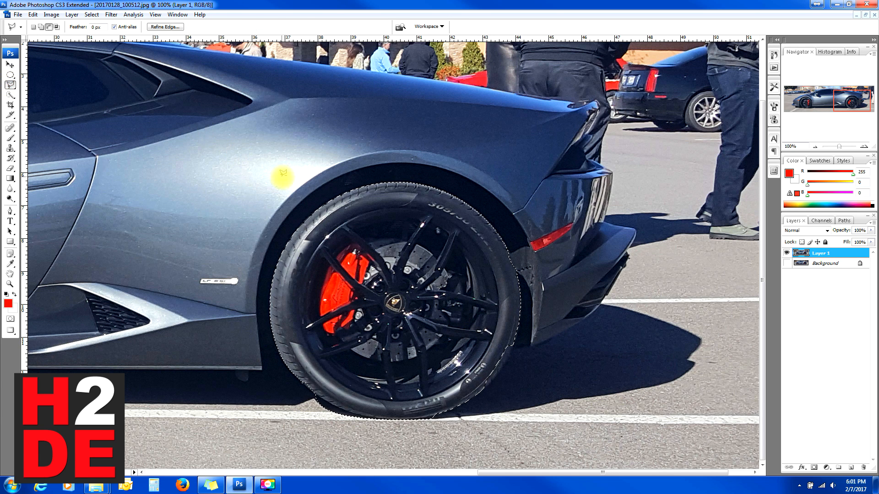
pyautogui.click(41, 27)
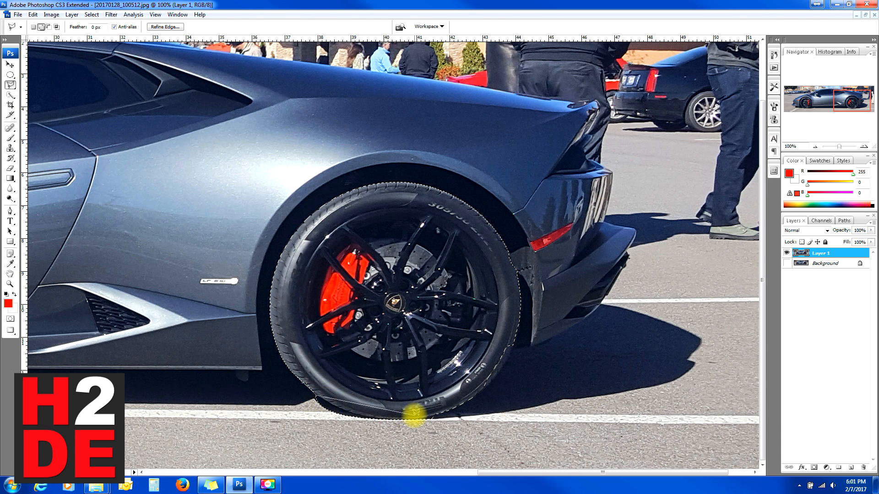
pyautogui.click(474, 397)
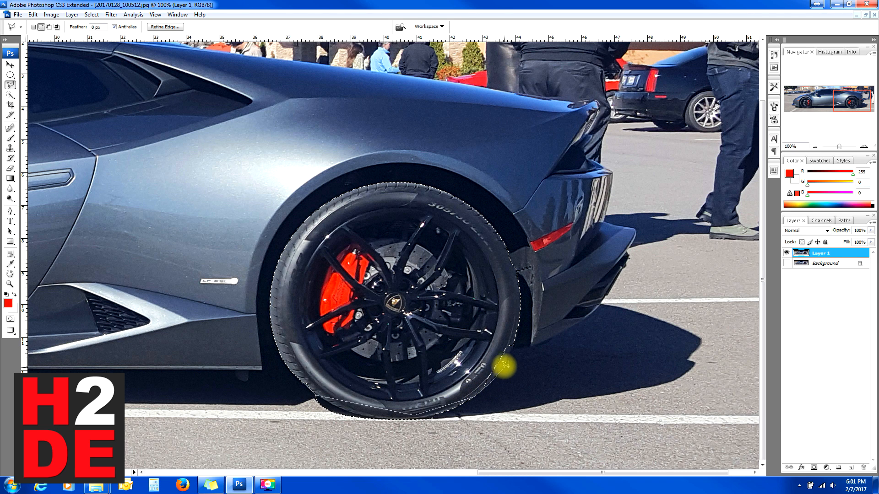
pyautogui.click(515, 340)
pyautogui.click(396, 334)
pyautogui.click(298, 373)
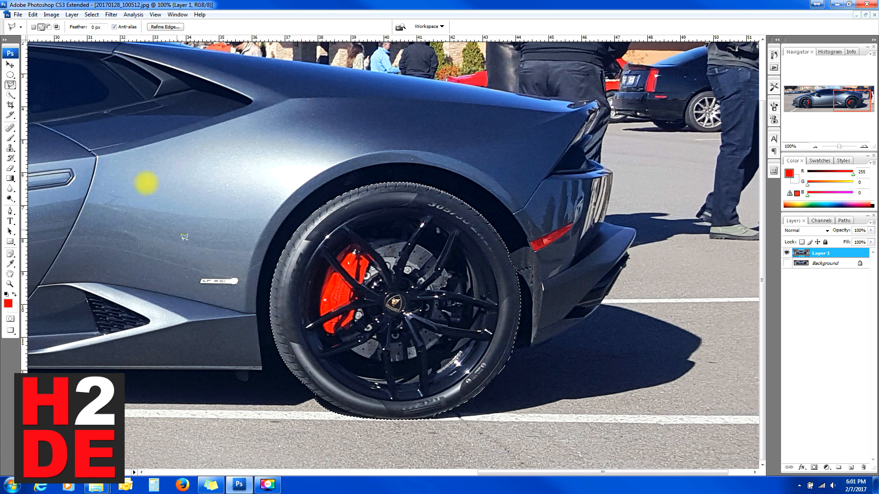
pyautogui.click(49, 27)
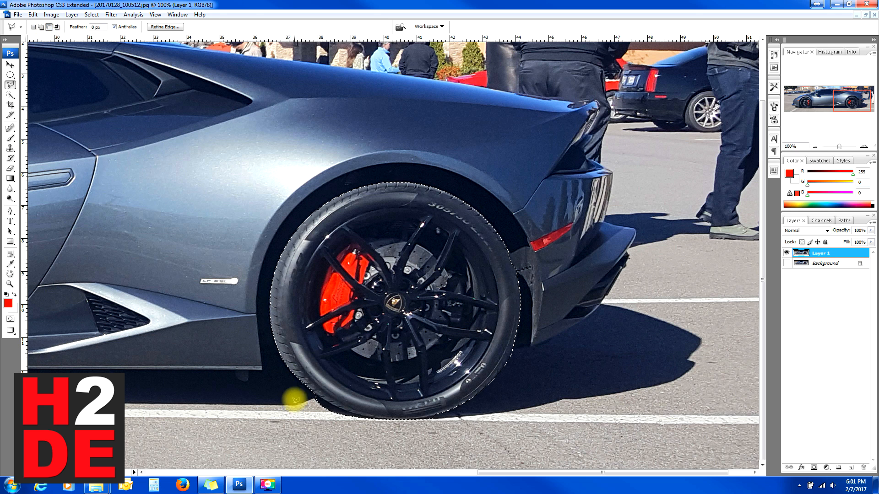
pyautogui.click(307, 385)
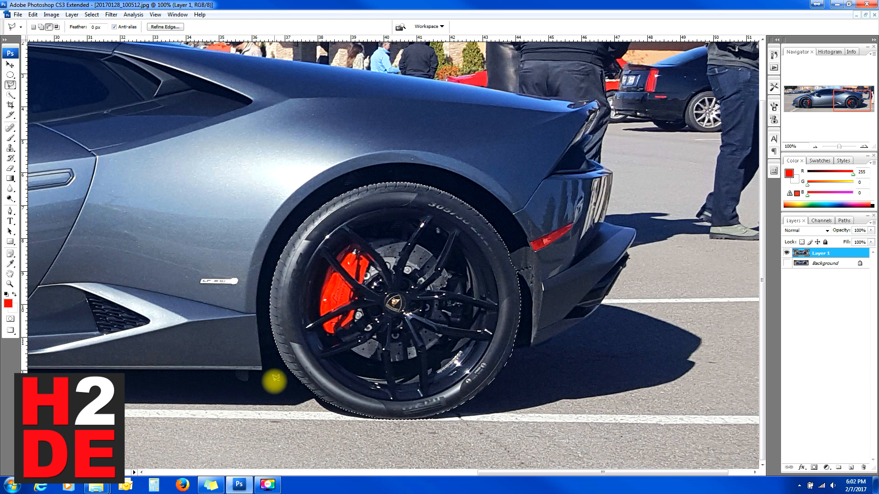
# Step: Copy the selected rear wheel and paste it onto its own new layer
pyautogui.click(33, 14)
pyautogui.click(40, 76)
pyautogui.click(33, 14)
pyautogui.click(40, 94)
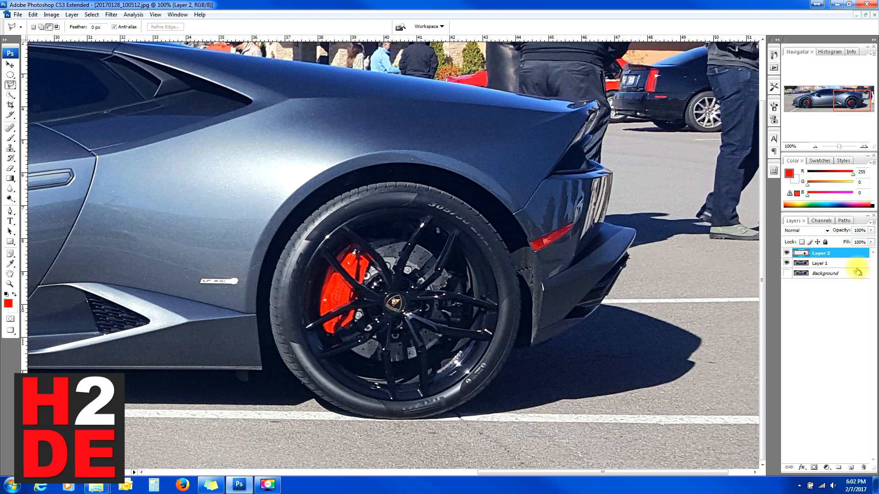
# Step: Try shifting the pasted wheel layer slightly with the Move tool and undo the move
pyautogui.click(10, 66)
pyautogui.moveTo(183, 187)
pyautogui.mouseDown()
pyautogui.moveTo(167, 163)
pyautogui.moveTo(200, 112)
pyautogui.moveTo(186, 227)
pyautogui.moveTo(171, 183)
pyautogui.moveTo(192, 192)
pyautogui.mouseUp()
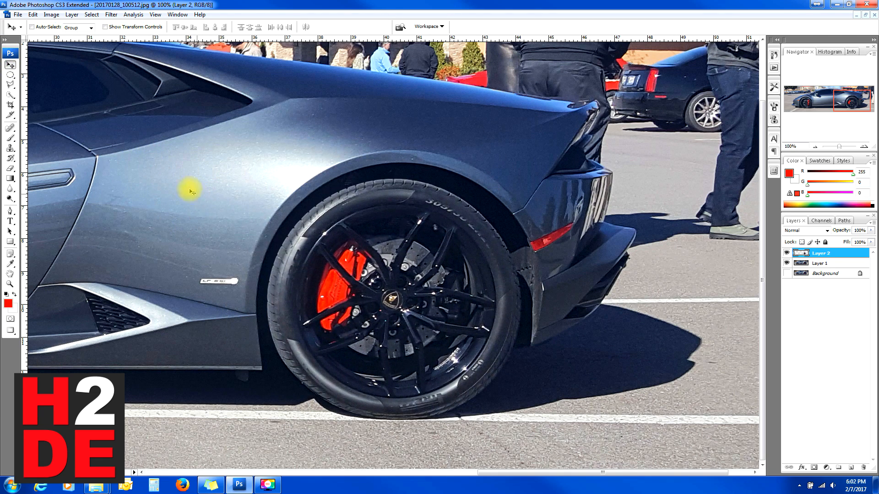
pyautogui.click(34, 15)
pyautogui.click(37, 26)
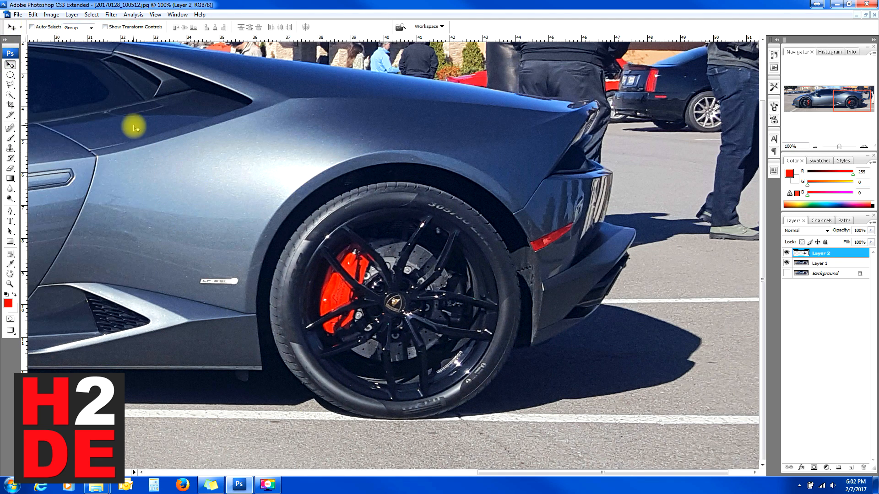
# Step: Scale the rear wheel layer up to about 108% and reposition it to fill the wheel arch
pyautogui.click(35, 14)
pyautogui.moveTo(114, 176)
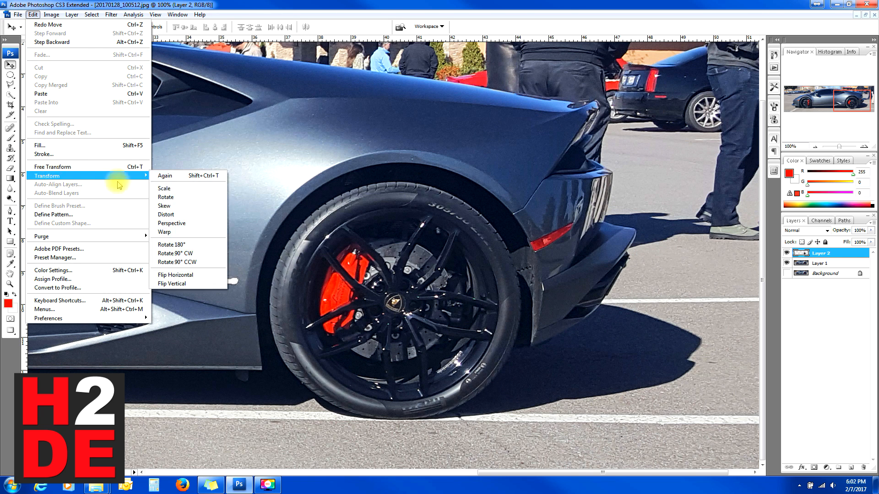
pyautogui.click(172, 191)
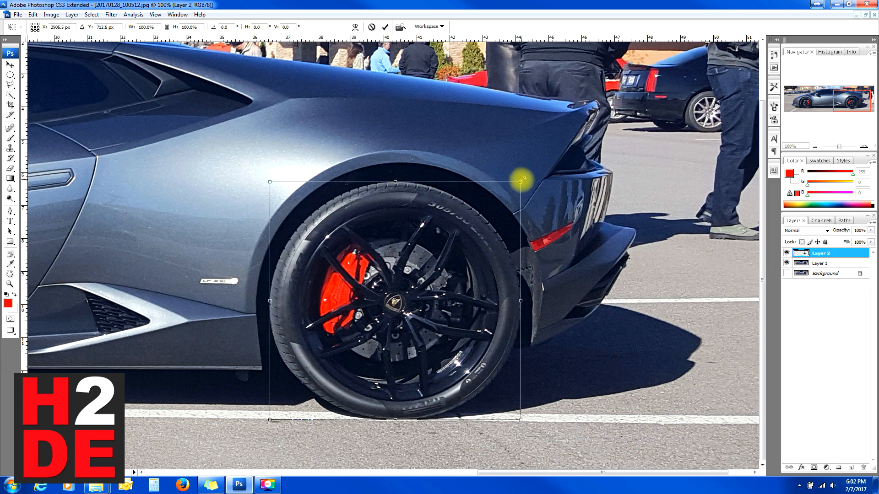
pyautogui.moveTo(522, 181)
pyautogui.mouseDown()
pyautogui.moveTo(589, 122)
pyautogui.moveTo(677, 86)
pyautogui.moveTo(685, 161)
pyautogui.moveTo(493, 209)
pyautogui.moveTo(343, 131)
pyautogui.moveTo(555, 84)
pyautogui.moveTo(471, 219)
pyautogui.moveTo(517, 240)
pyautogui.moveTo(365, 245)
pyautogui.moveTo(412, 206)
pyautogui.moveTo(520, 204)
pyautogui.moveTo(589, 134)
pyautogui.moveTo(524, 145)
pyautogui.moveTo(530, 174)
pyautogui.mouseUp()
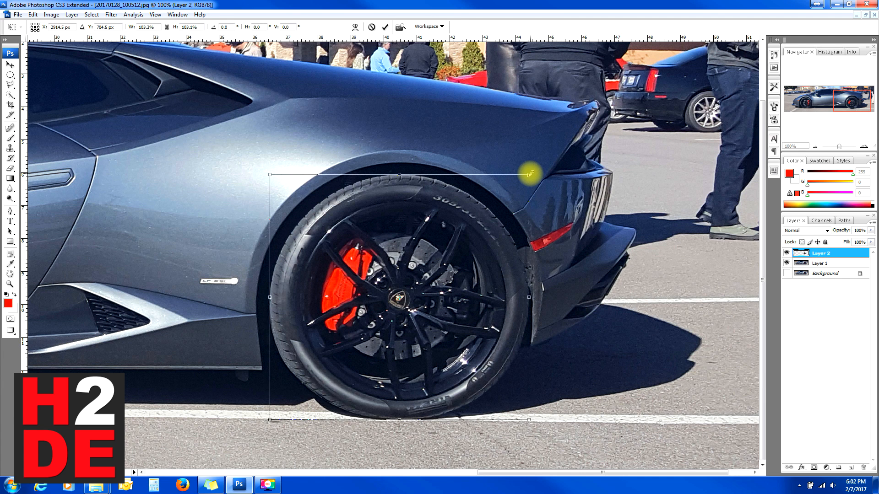
pyautogui.moveTo(530, 174)
pyautogui.mouseDown()
pyautogui.moveTo(544, 160)
pyautogui.moveTo(548, 124)
pyautogui.moveTo(575, 149)
pyautogui.moveTo(551, 141)
pyautogui.moveTo(530, 202)
pyautogui.moveTo(563, 149)
pyautogui.moveTo(640, 88)
pyautogui.moveTo(510, 196)
pyautogui.moveTo(543, 172)
pyautogui.mouseUp()
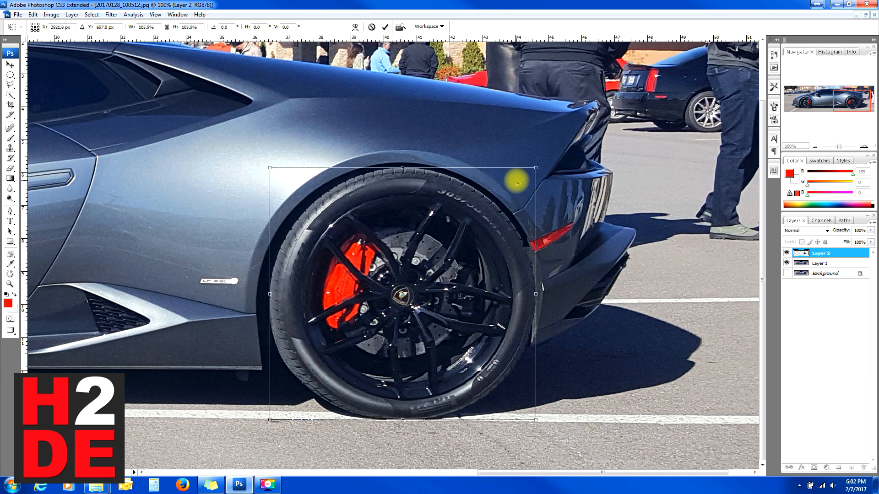
pyautogui.moveTo(433, 270); pyautogui.dragTo(446, 253)
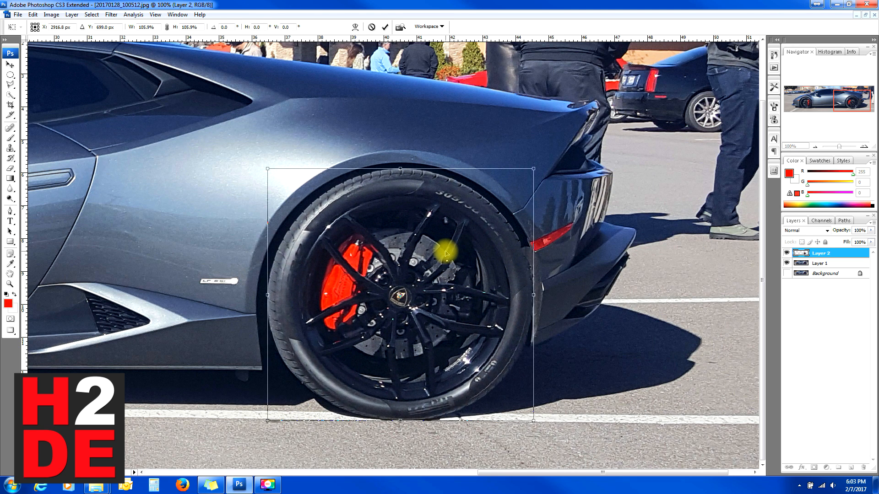
pyautogui.moveTo(532, 169); pyautogui.dragTo(537, 165)
pyautogui.moveTo(490, 234)
pyautogui.mouseDown()
pyautogui.moveTo(474, 237)
pyautogui.moveTo(486, 237)
pyautogui.mouseUp()
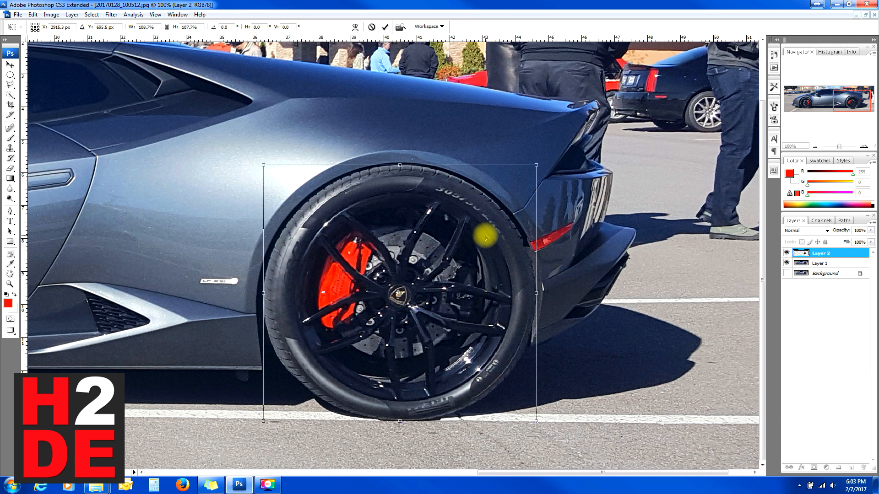
# Step: Apply the wheel's scaling and nudge the enlarged wheel slightly to the left with the Move tool
pyautogui.click(10, 64)
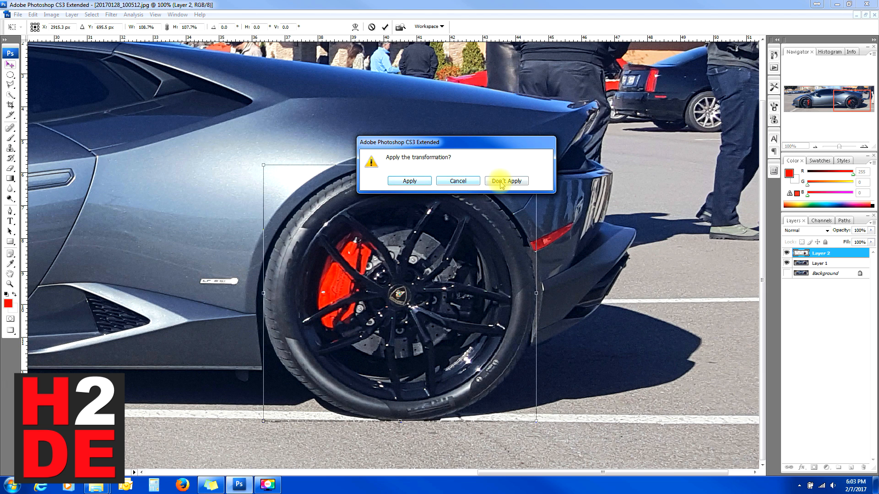
pyautogui.click(471, 182)
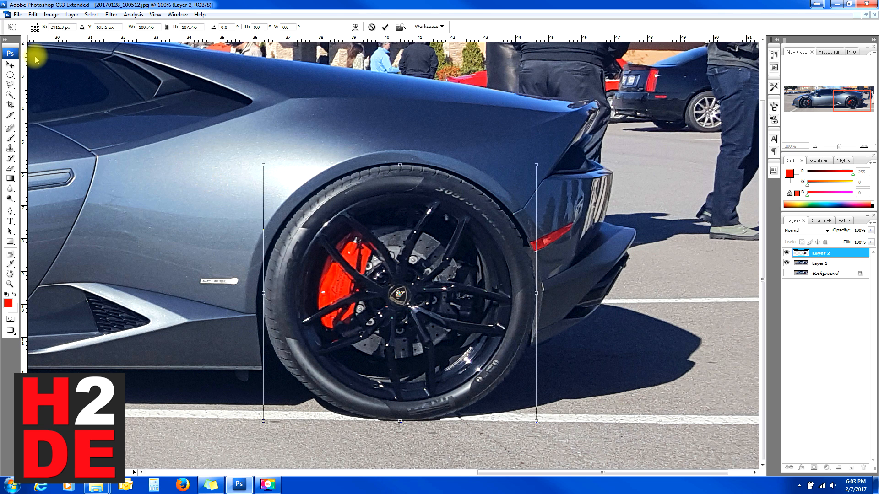
pyautogui.click(10, 65)
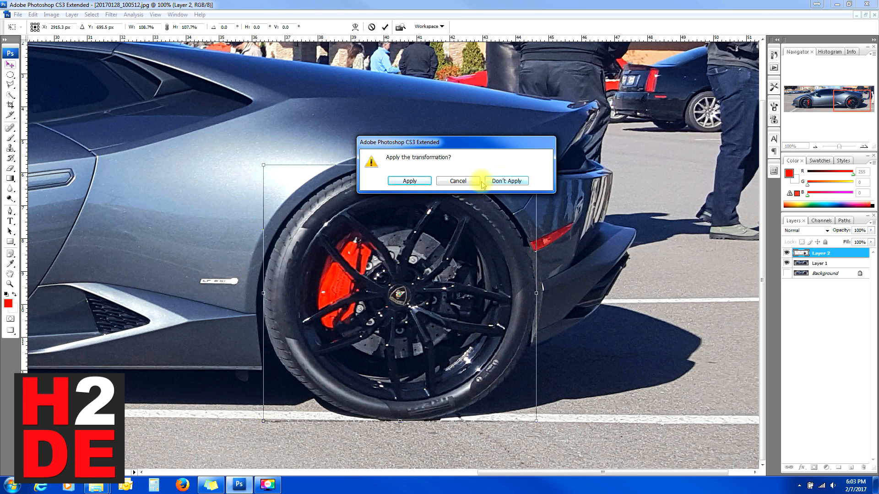
pyautogui.click(408, 181)
pyautogui.moveTo(435, 264)
pyautogui.mouseDown()
pyautogui.moveTo(477, 310)
pyautogui.moveTo(422, 269)
pyautogui.moveTo(425, 255)
pyautogui.moveTo(433, 262)
pyautogui.mouseUp()
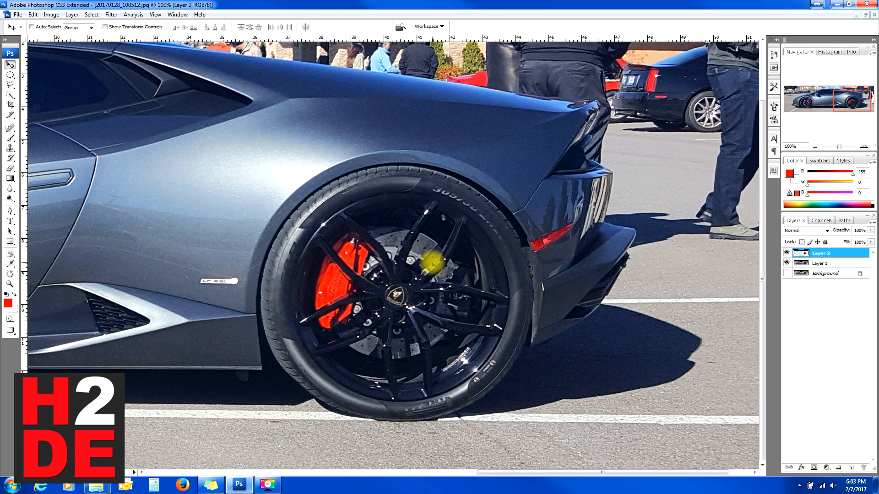
# Step: Try rotating the rear wheel layer by a slight angle of about -0.2°
pyautogui.click(10, 284)
pyautogui.click(211, 27)
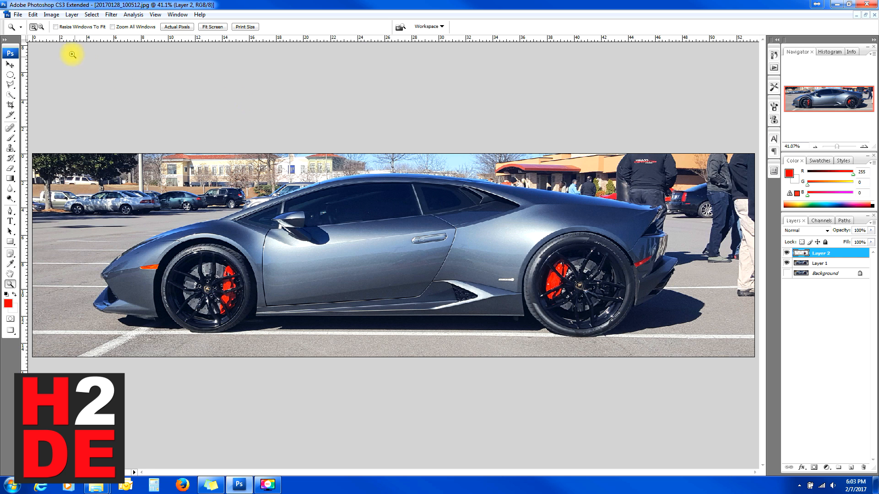
pyautogui.click(33, 15)
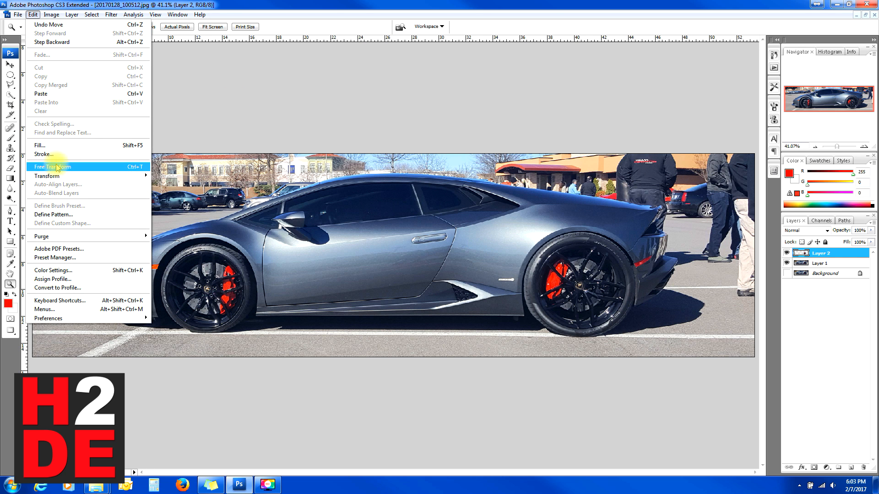
pyautogui.moveTo(64, 176)
pyautogui.click(160, 189)
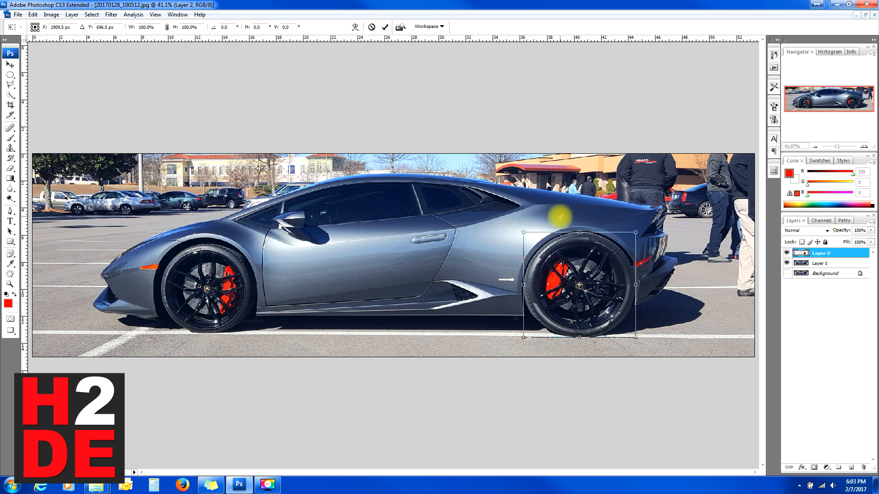
pyautogui.moveTo(525, 230); pyautogui.dragTo(485, 194)
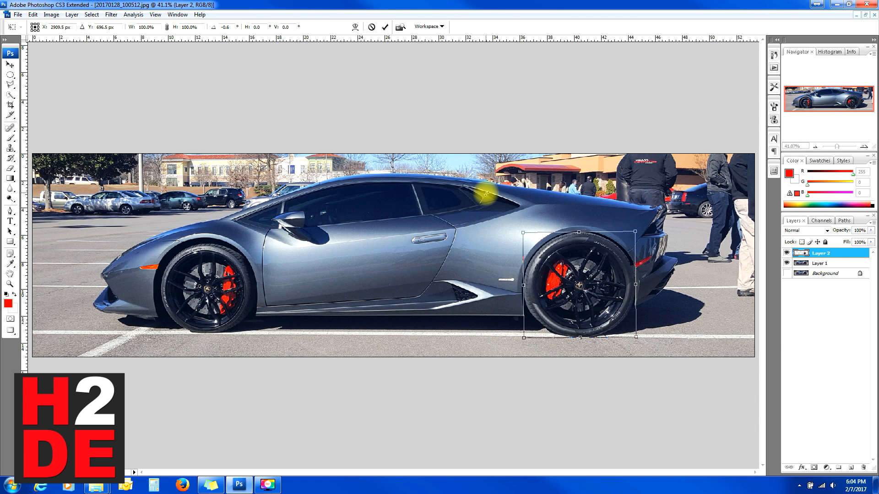
pyautogui.moveTo(486, 193); pyautogui.dragTo(486, 192)
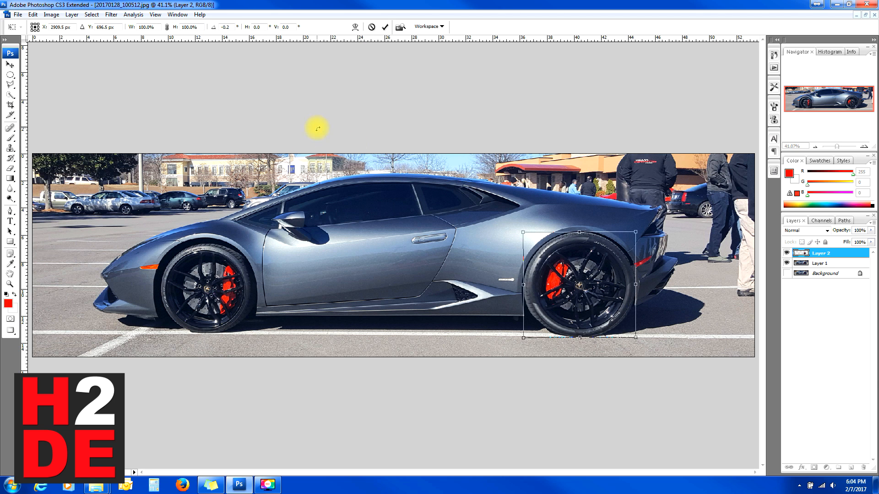
# Step: Try skewing the rear wheel by its upper corners and left side, then discard the transformation
pyautogui.click(35, 14)
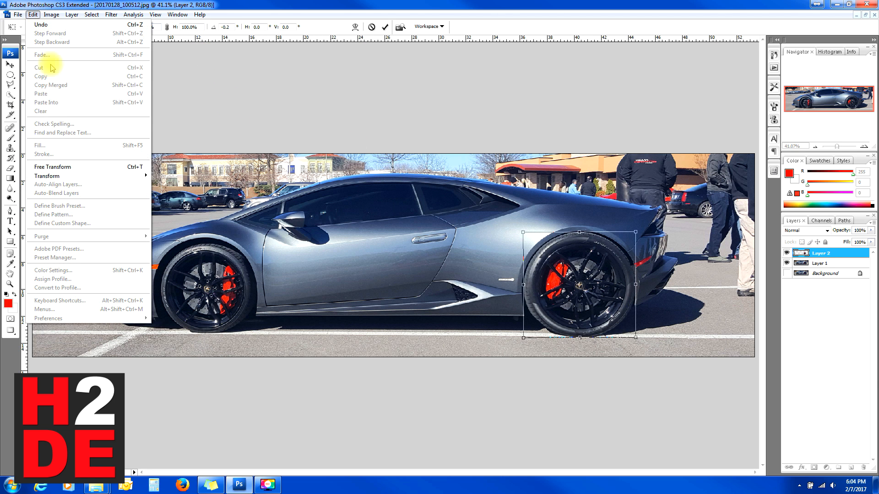
pyautogui.moveTo(64, 176)
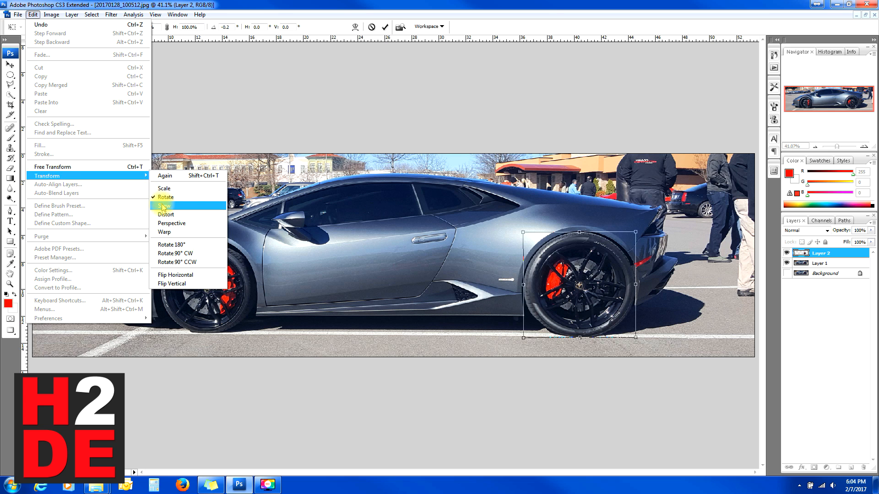
pyautogui.click(166, 197)
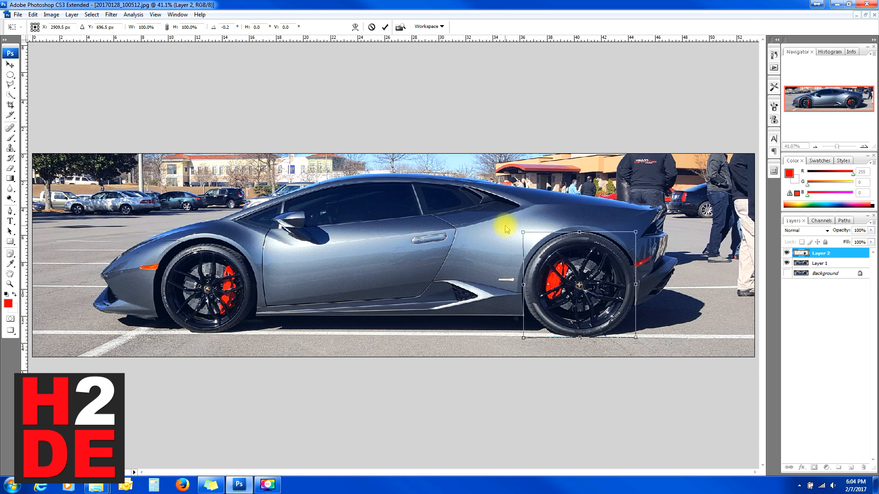
pyautogui.moveTo(524, 234); pyautogui.dragTo(447, 183)
pyautogui.moveTo(636, 232); pyautogui.dragTo(636, 281)
pyautogui.moveTo(486, 287); pyautogui.dragTo(501, 308)
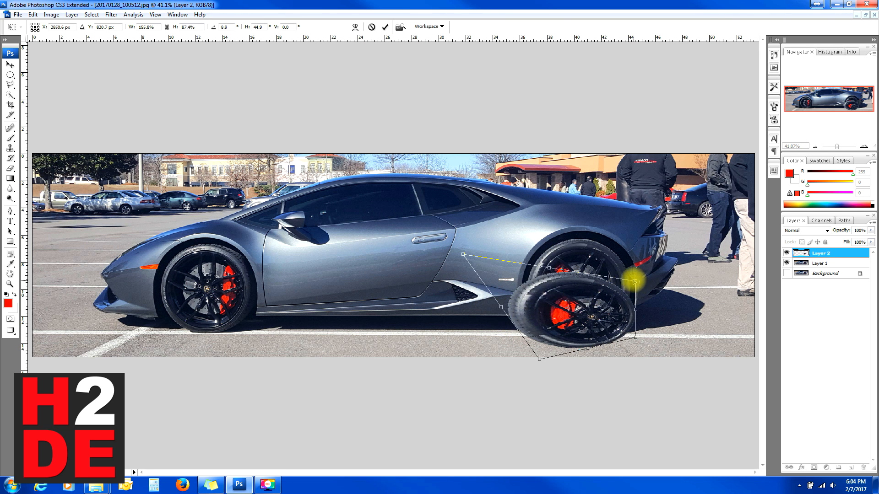
pyautogui.moveTo(635, 282); pyautogui.dragTo(635, 226)
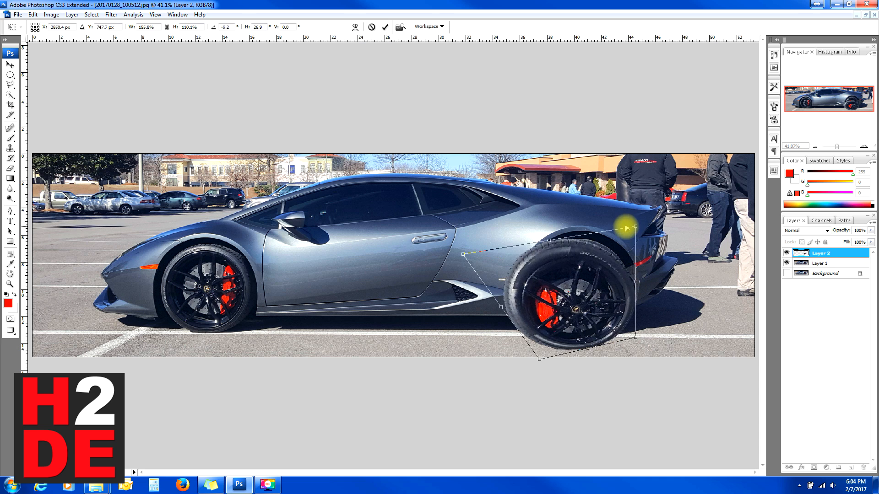
pyautogui.click(13, 65)
pyautogui.click(507, 181)
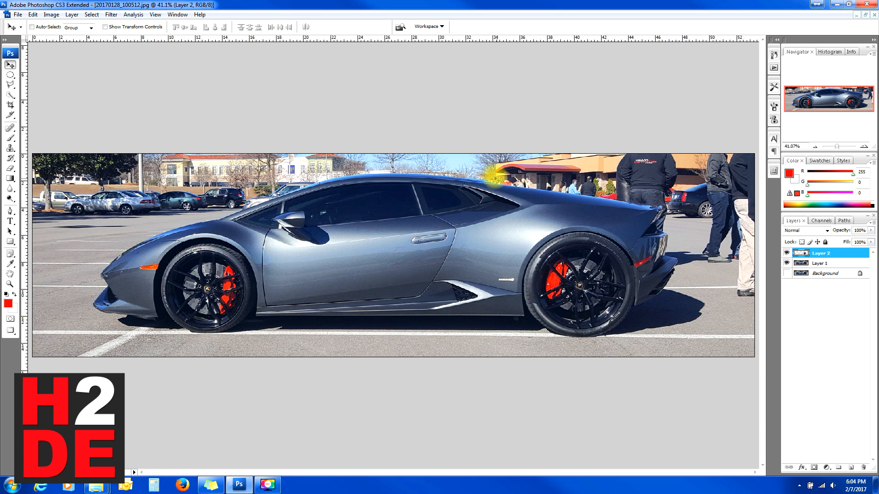
# Step: Try distorting the rear wheel by pulling its left side and upper-right corner outward, then discard the transformation
pyautogui.click(33, 15)
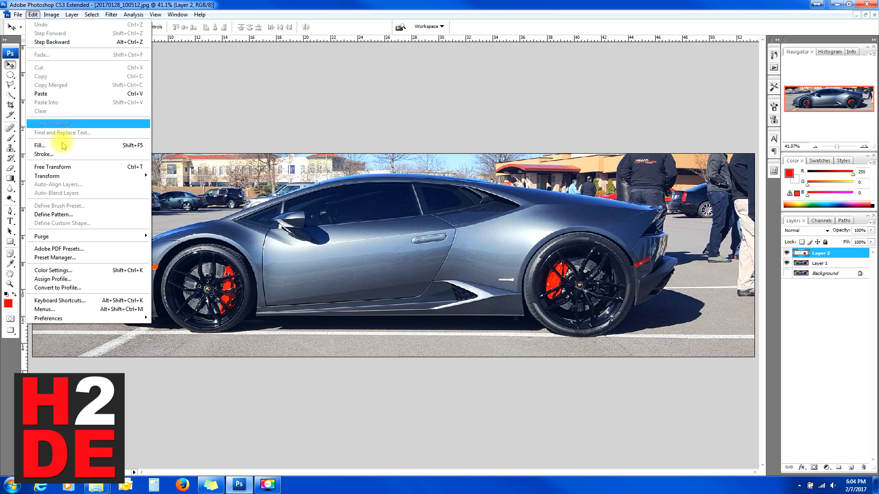
pyautogui.moveTo(94, 176)
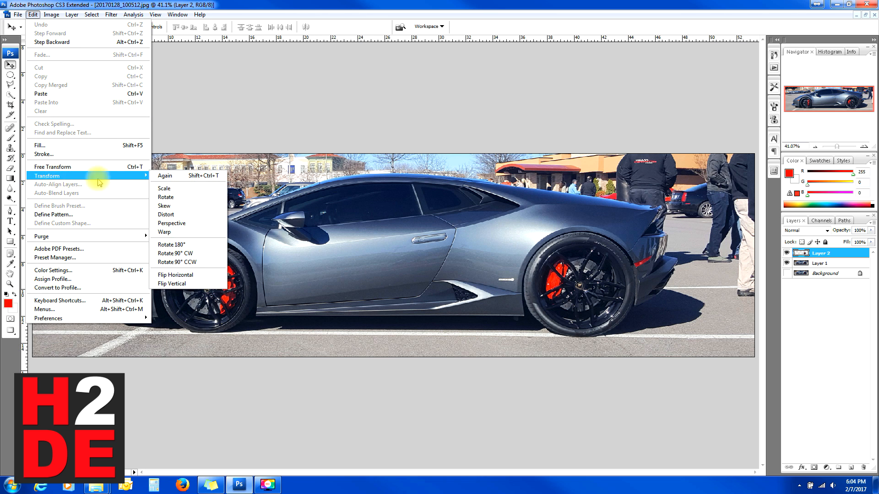
pyautogui.click(169, 214)
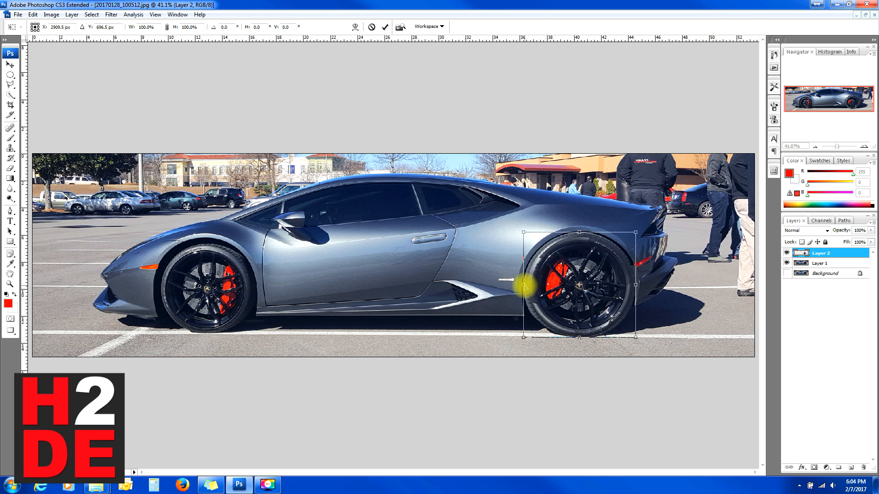
pyautogui.moveTo(562, 286); pyautogui.dragTo(521, 283)
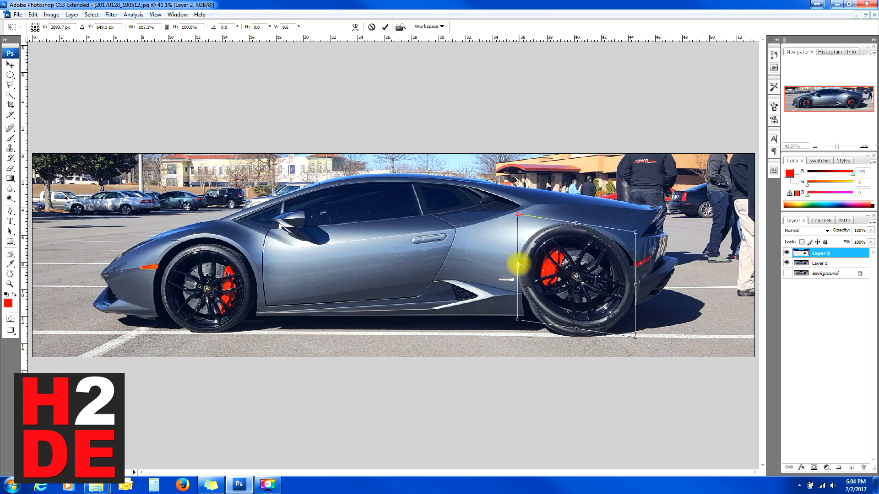
pyautogui.moveTo(504, 234); pyautogui.dragTo(454, 171)
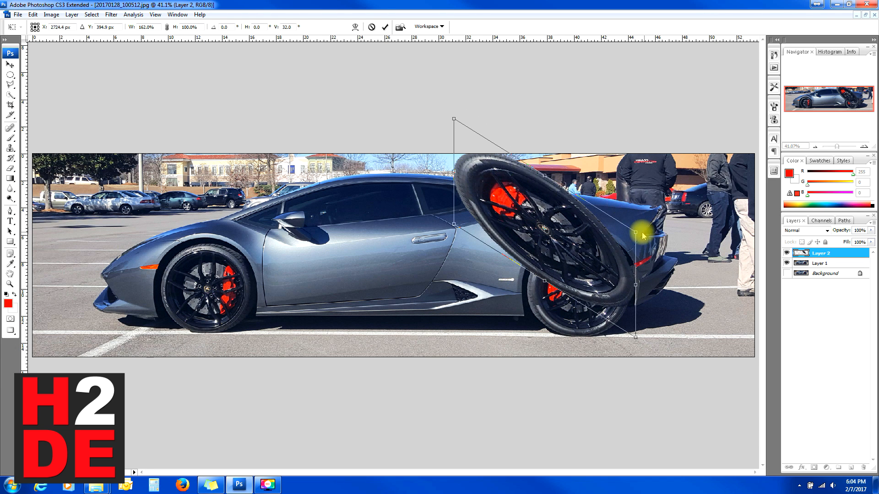
pyautogui.moveTo(635, 234); pyautogui.dragTo(707, 180)
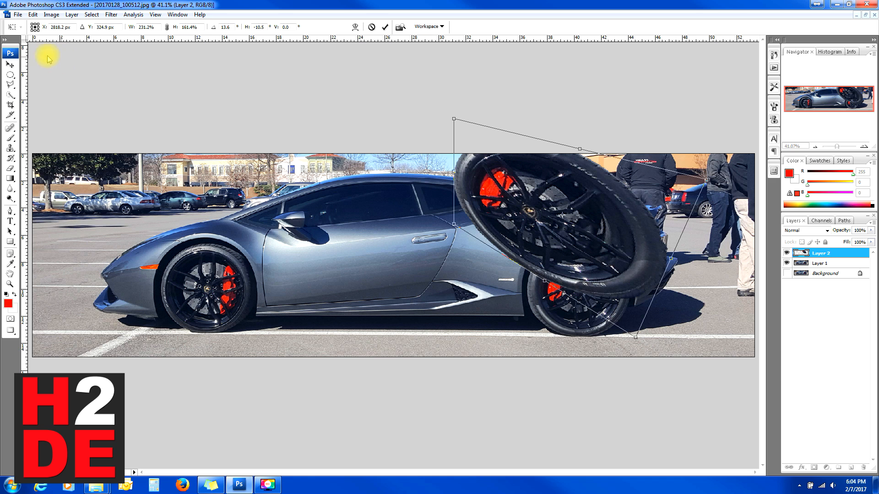
pyautogui.click(10, 65)
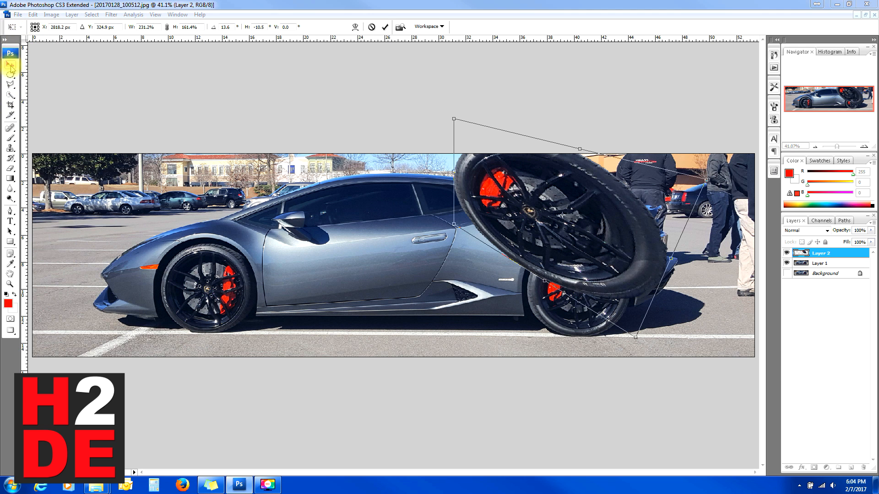
pyautogui.click(496, 182)
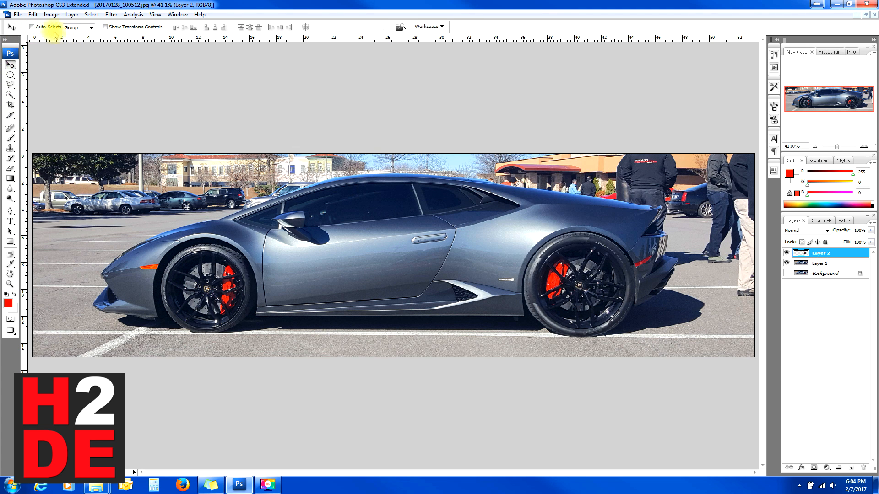
# Step: Try a Perspective transform on the rear wheel, widening its upper and lower edges symmetrically, then discard it
pyautogui.click(34, 16)
pyautogui.moveTo(92, 176)
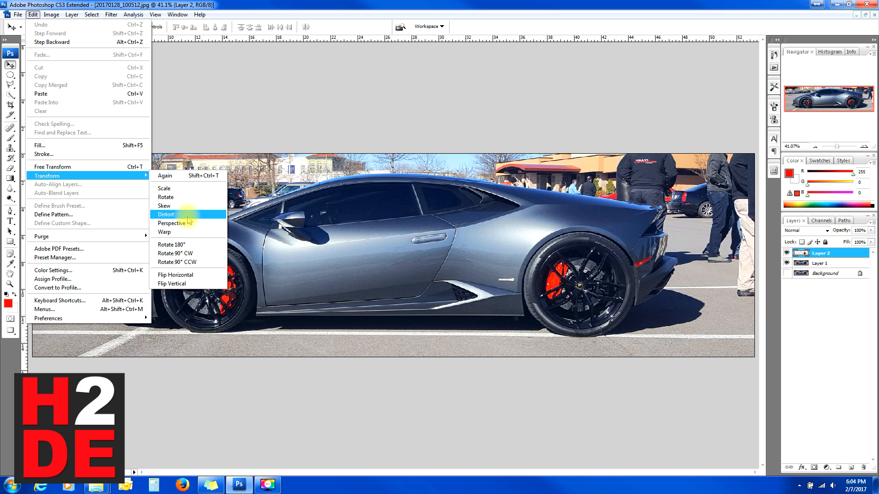
pyautogui.click(187, 215)
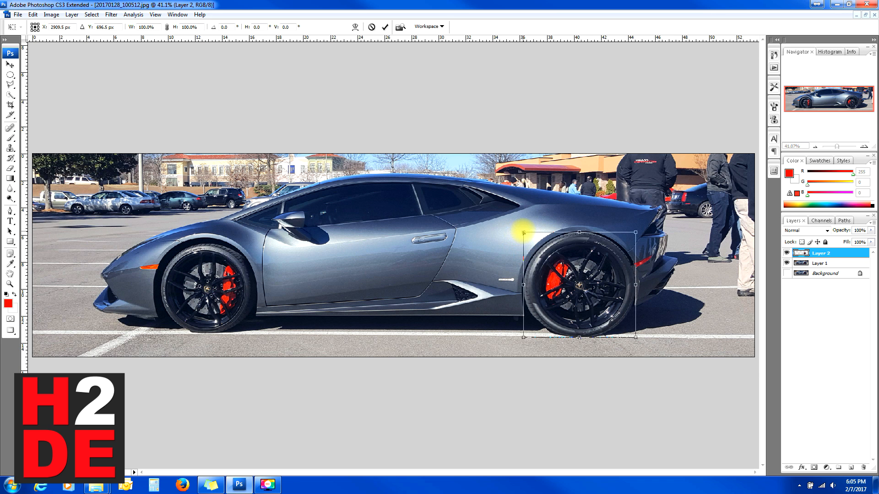
pyautogui.moveTo(473, 221); pyautogui.dragTo(471, 240)
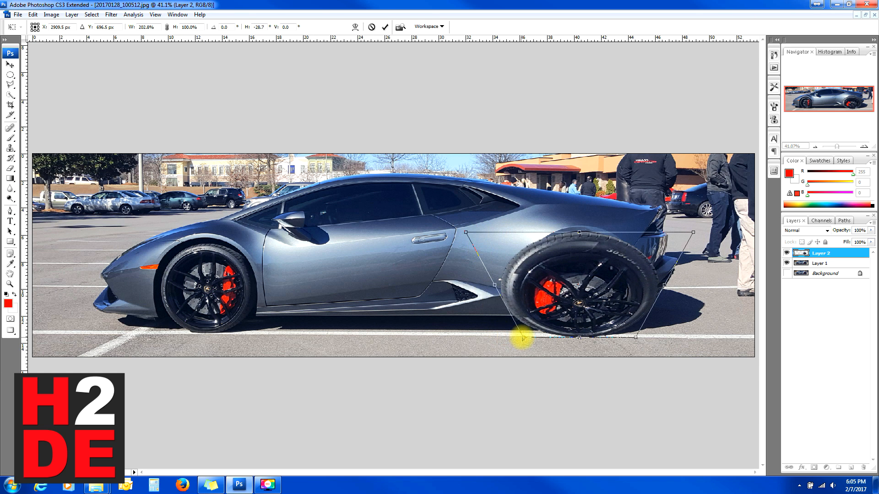
pyautogui.moveTo(524, 338); pyautogui.dragTo(469, 337)
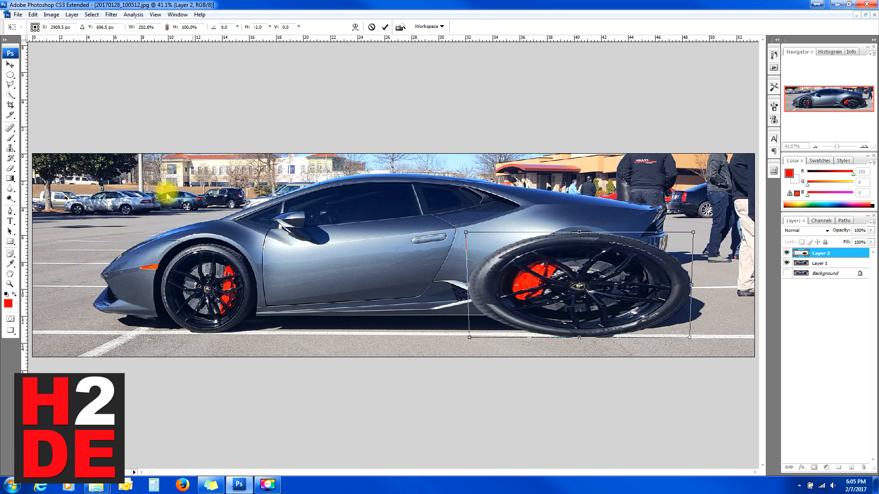
pyautogui.click(9, 74)
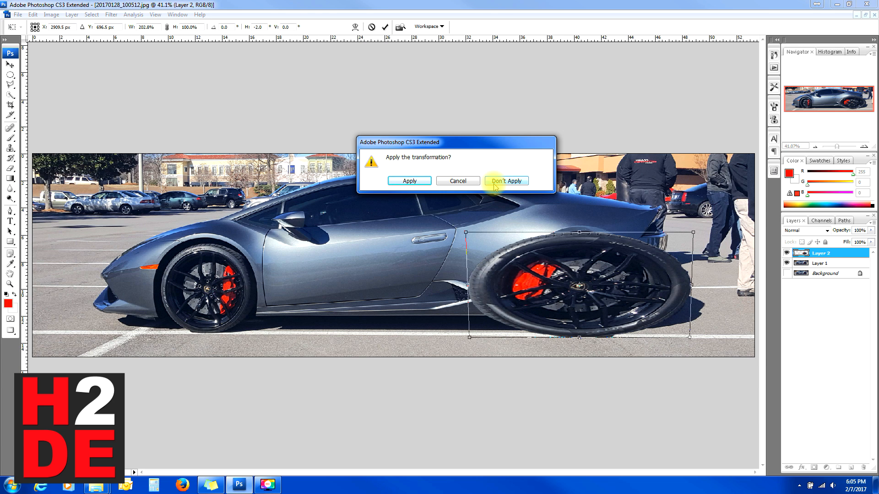
pyautogui.click(495, 184)
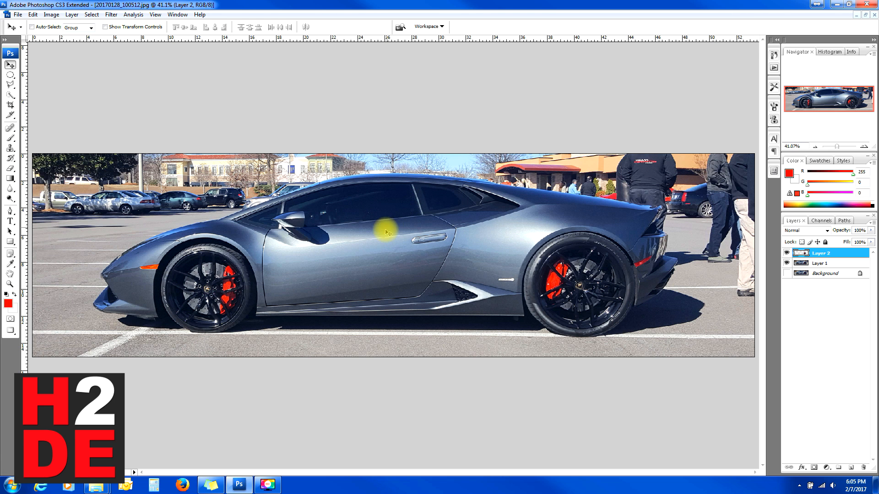
# Step: Warp the rear wheel layer by bending its lower edge slightly upward, apply the transformation, and move the wheel slightly down in the wheel arch
pyautogui.click(33, 15)
pyautogui.moveTo(41, 183)
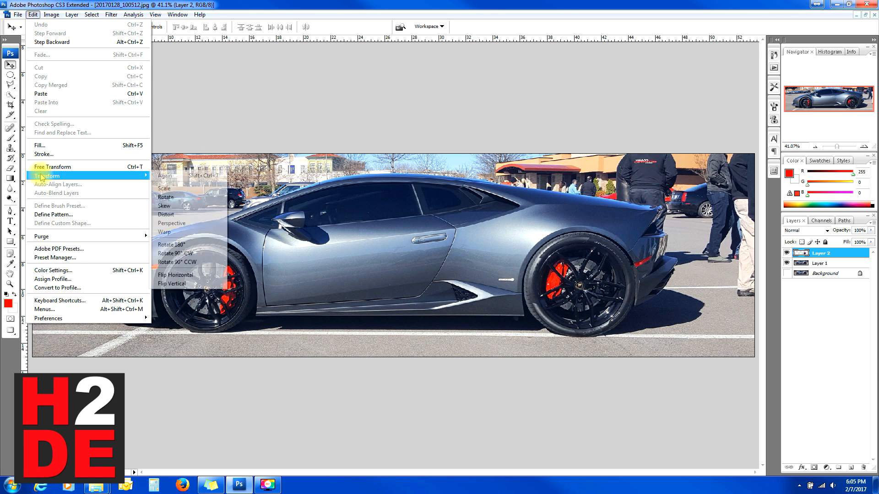
pyautogui.click(183, 232)
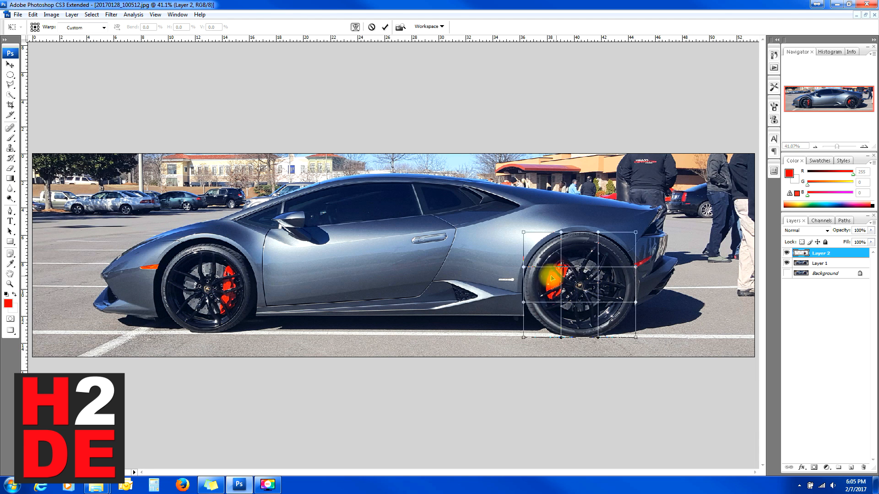
pyautogui.moveTo(520, 261)
pyautogui.mouseDown()
pyautogui.moveTo(539, 273)
pyautogui.moveTo(559, 313)
pyautogui.moveTo(559, 283)
pyautogui.moveTo(522, 268)
pyautogui.mouseUp()
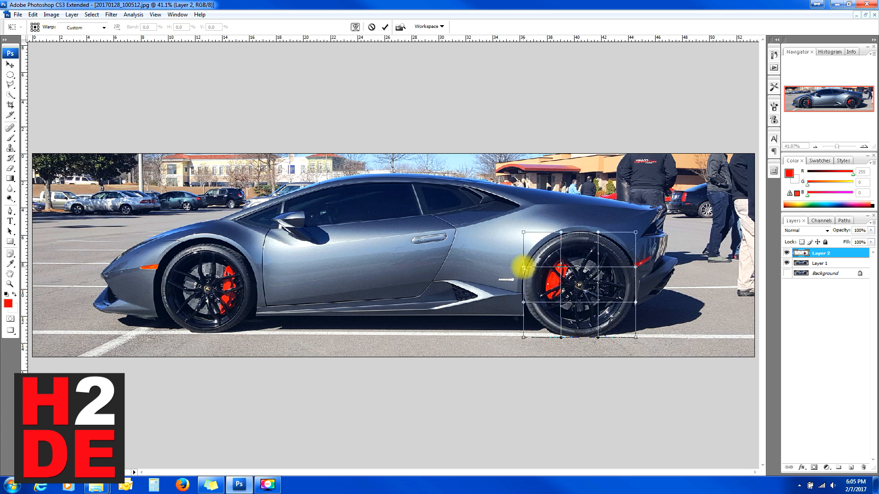
pyautogui.moveTo(597, 337); pyautogui.dragTo(558, 329)
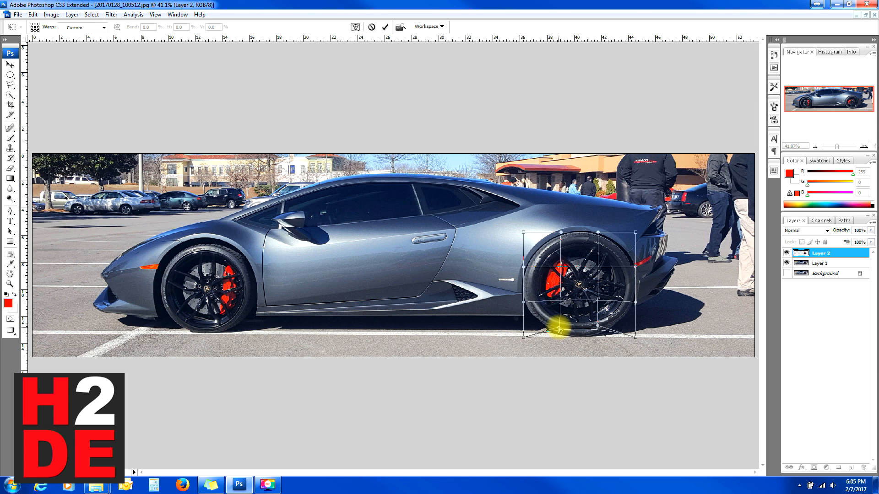
pyautogui.click(14, 66)
pyautogui.click(403, 180)
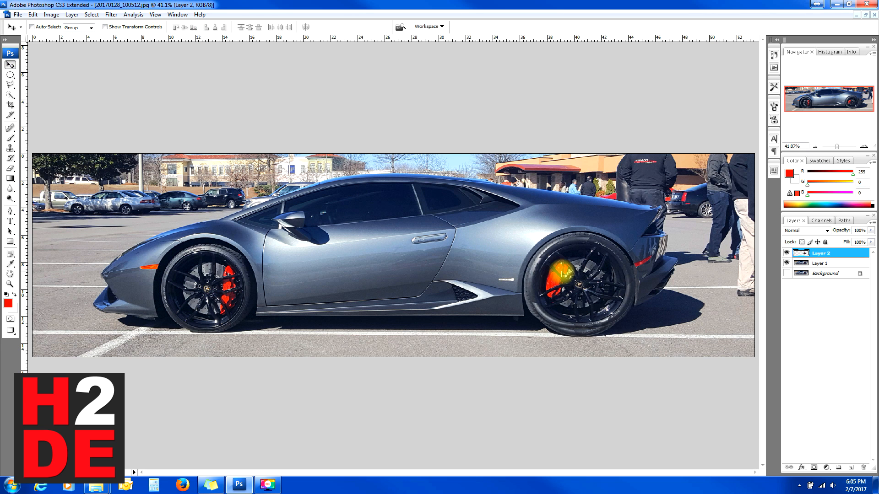
pyautogui.moveTo(564, 275); pyautogui.dragTo(562, 283)
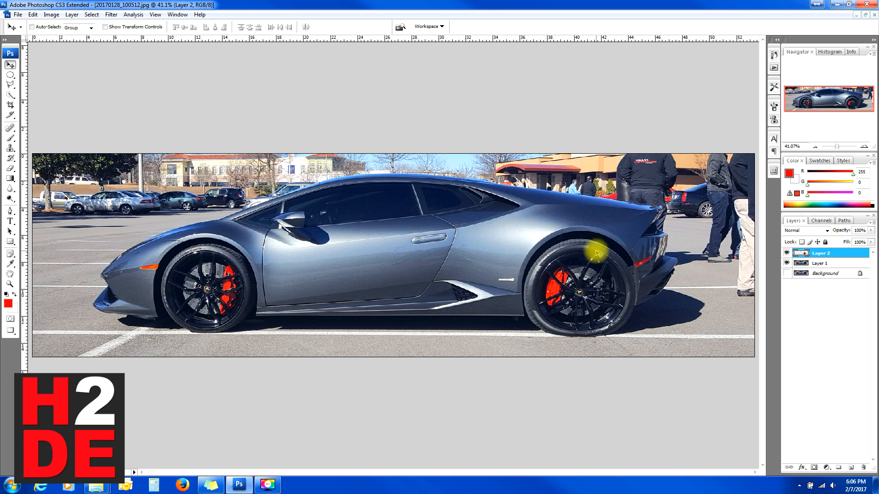
pyautogui.click(33, 14)
pyautogui.moveTo(68, 179)
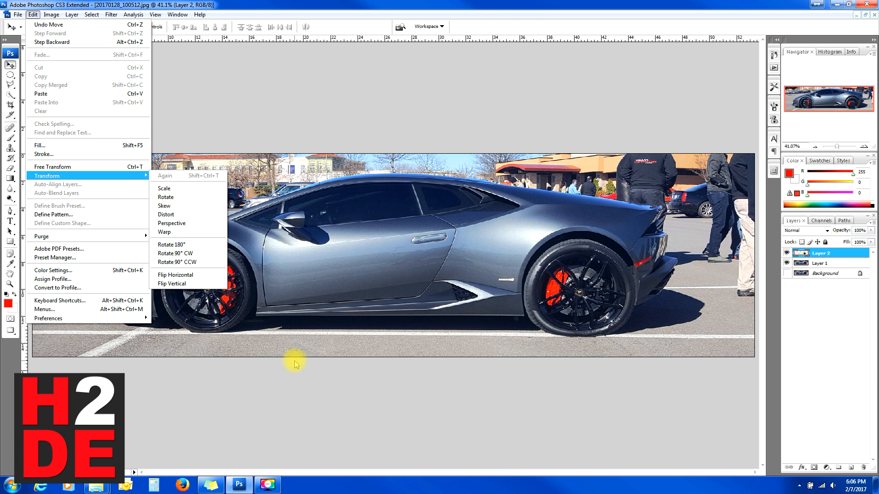
pyautogui.click(251, 129)
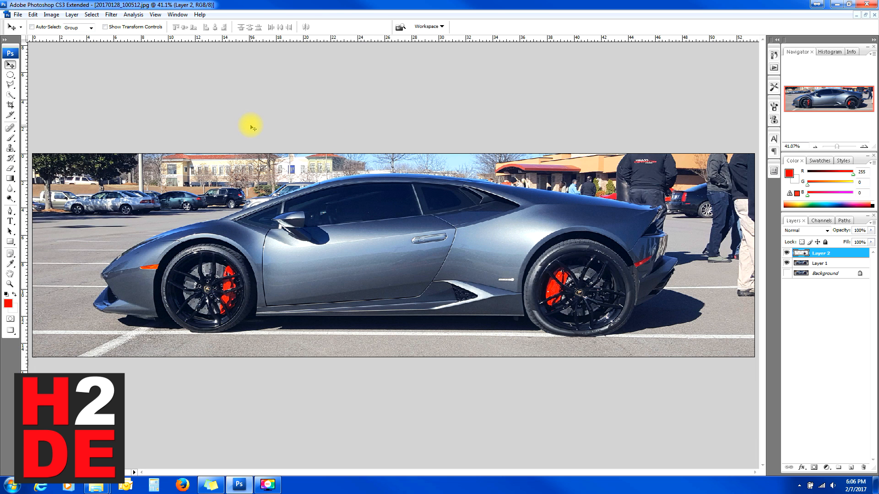